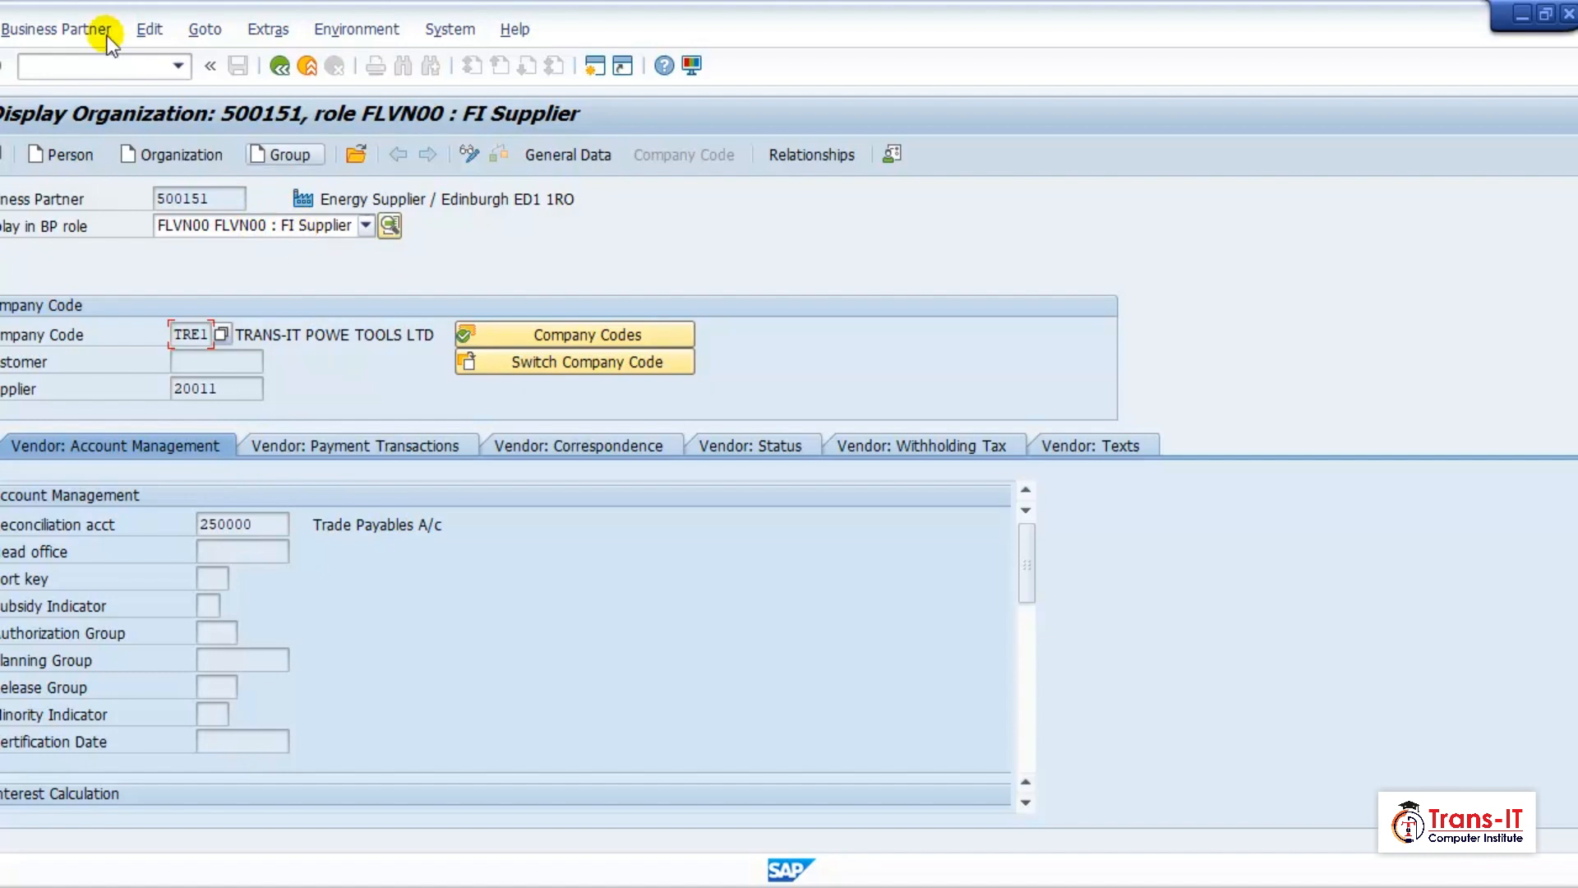
# Check the supplier's general and company code views, and switch its vendor general data to change mode.
pyautogui.click(569, 163)
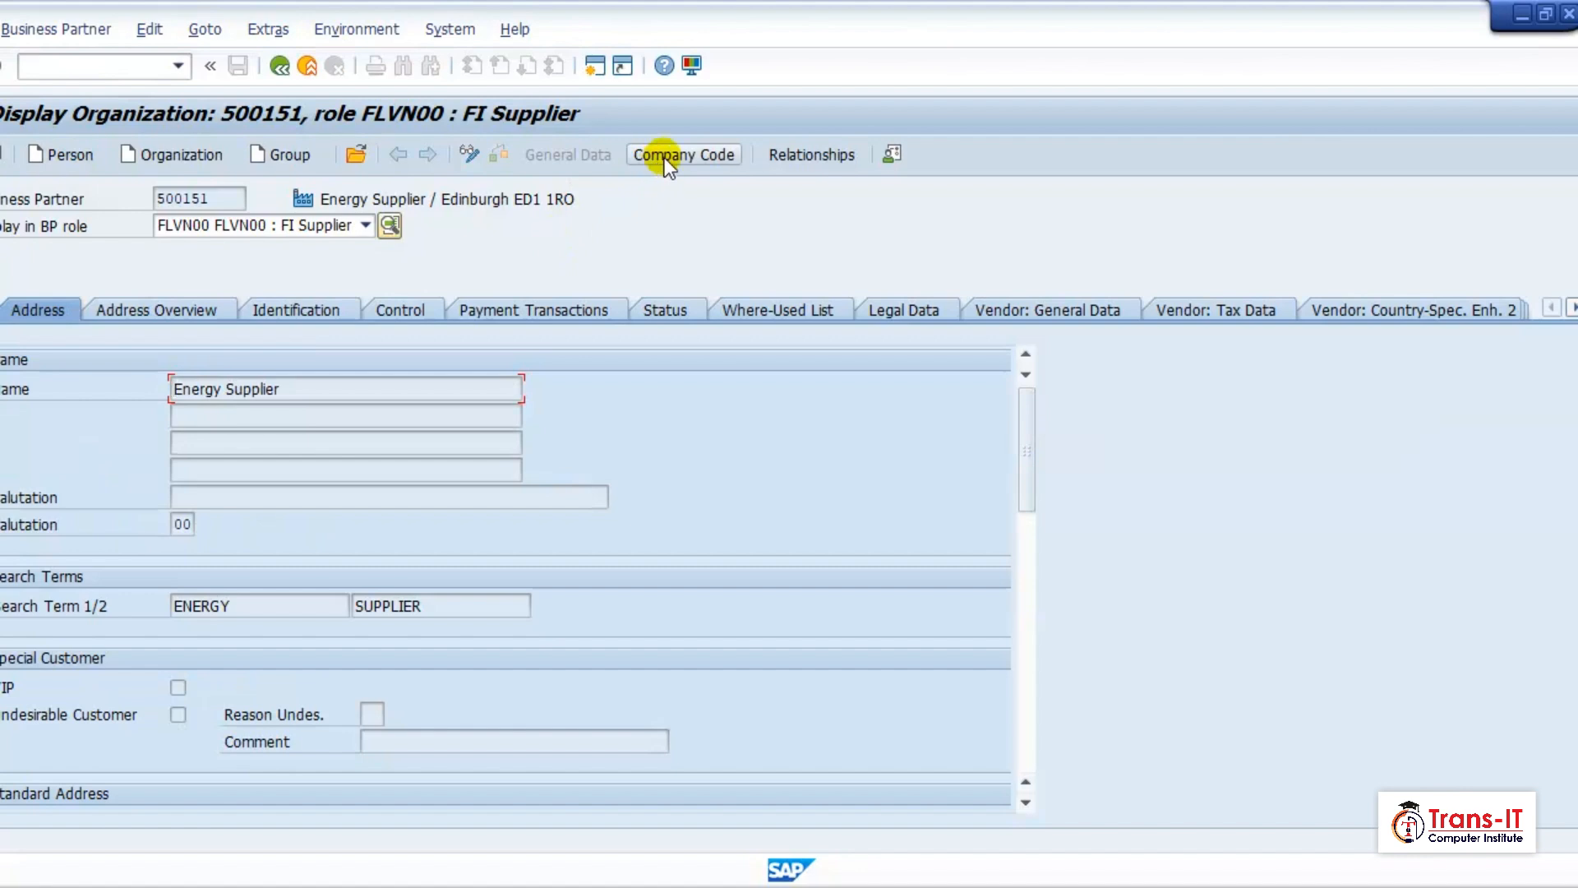
pyautogui.click(664, 156)
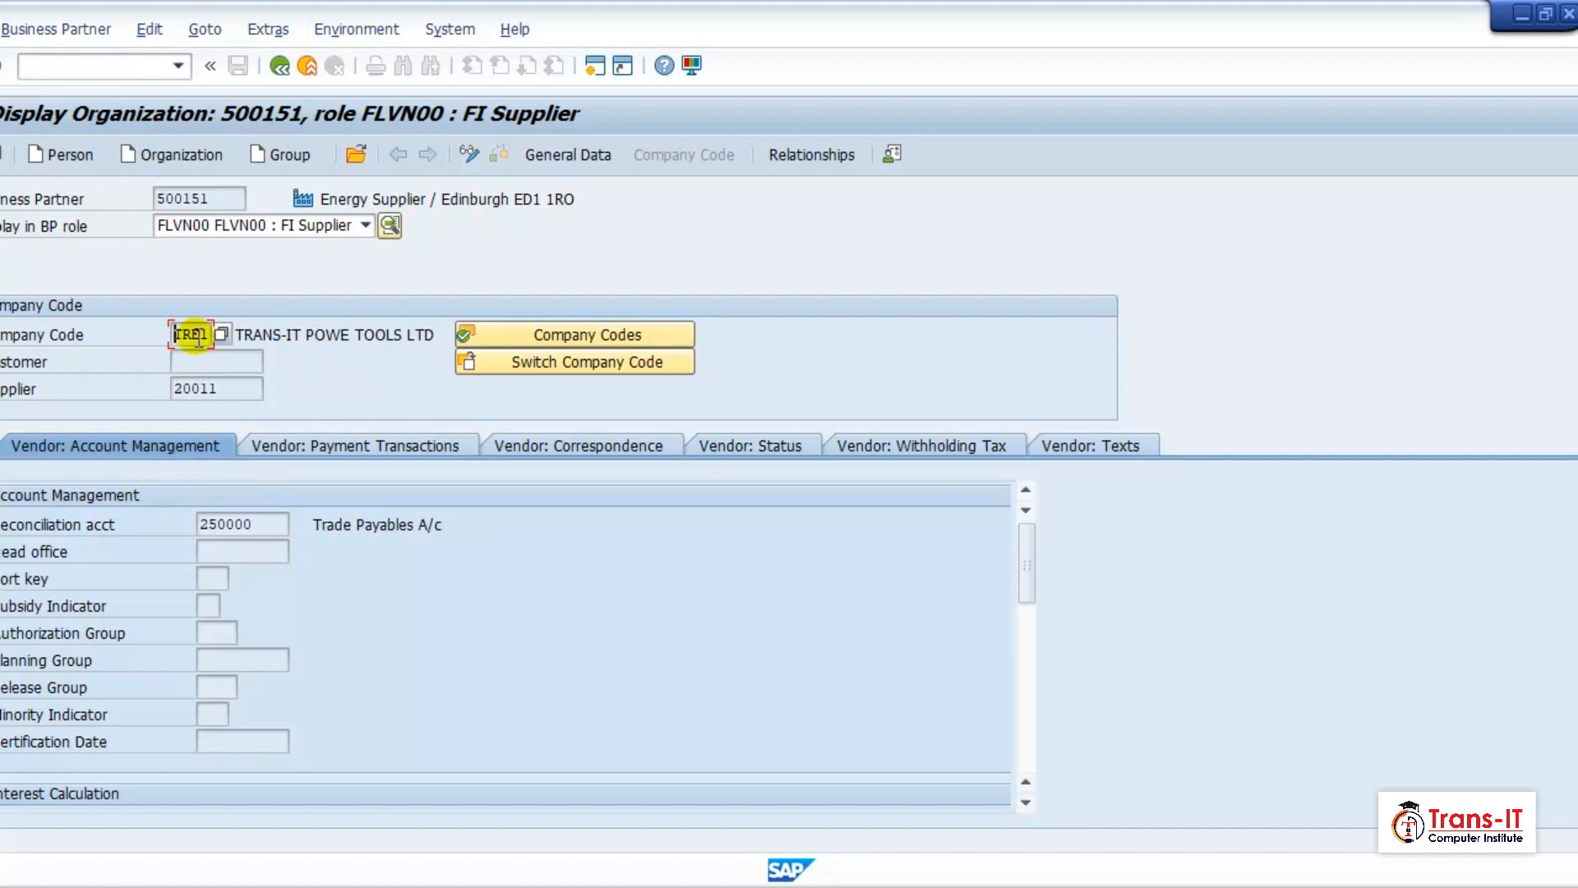
pyautogui.click(579, 158)
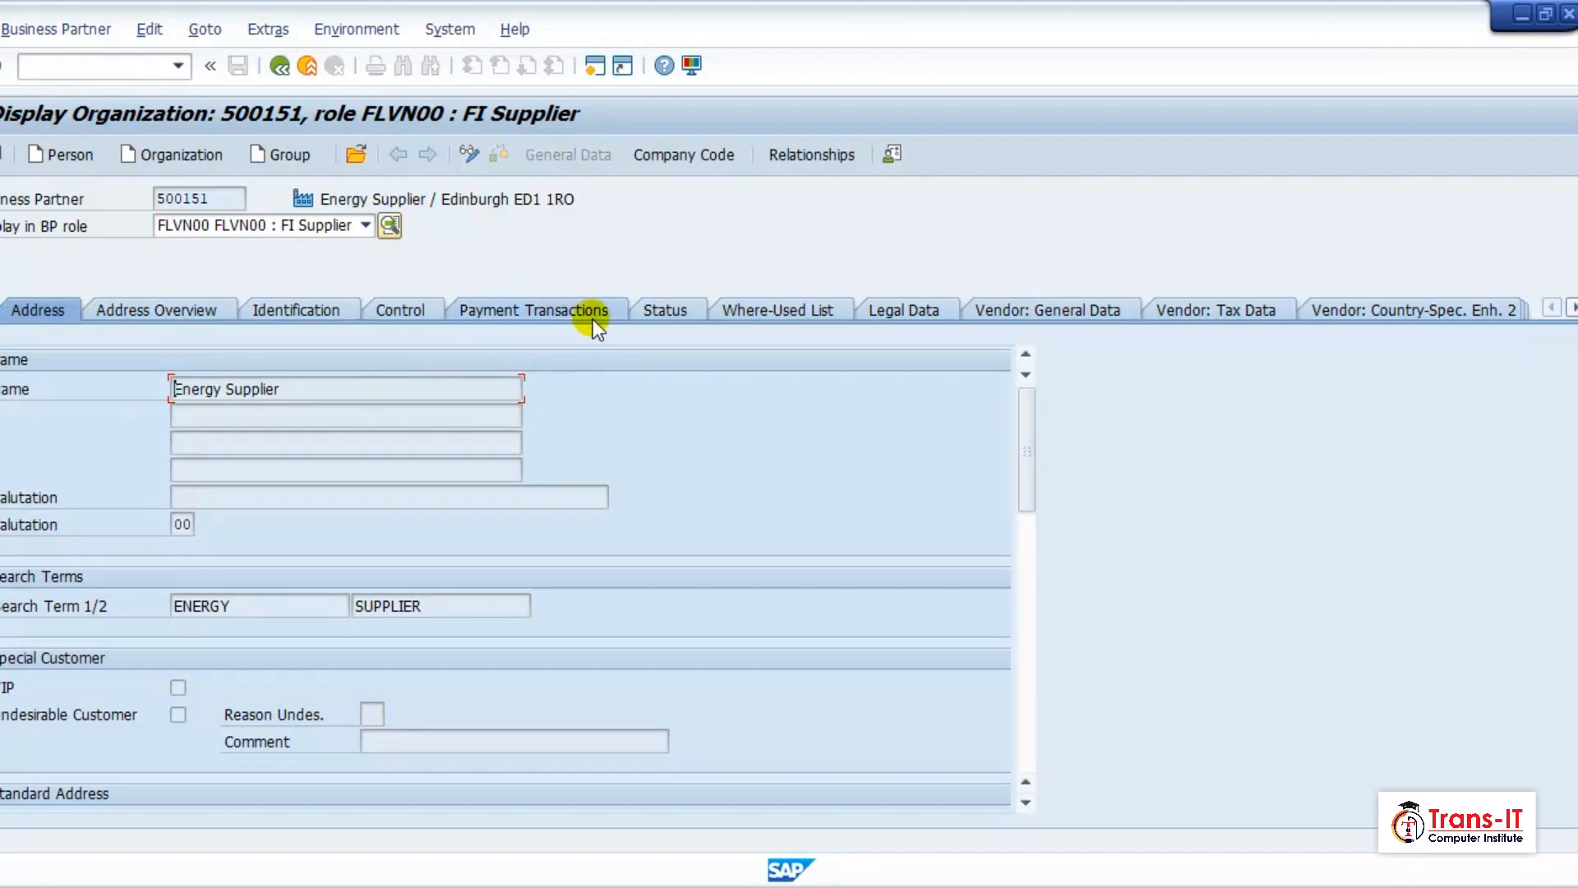
pyautogui.click(1078, 309)
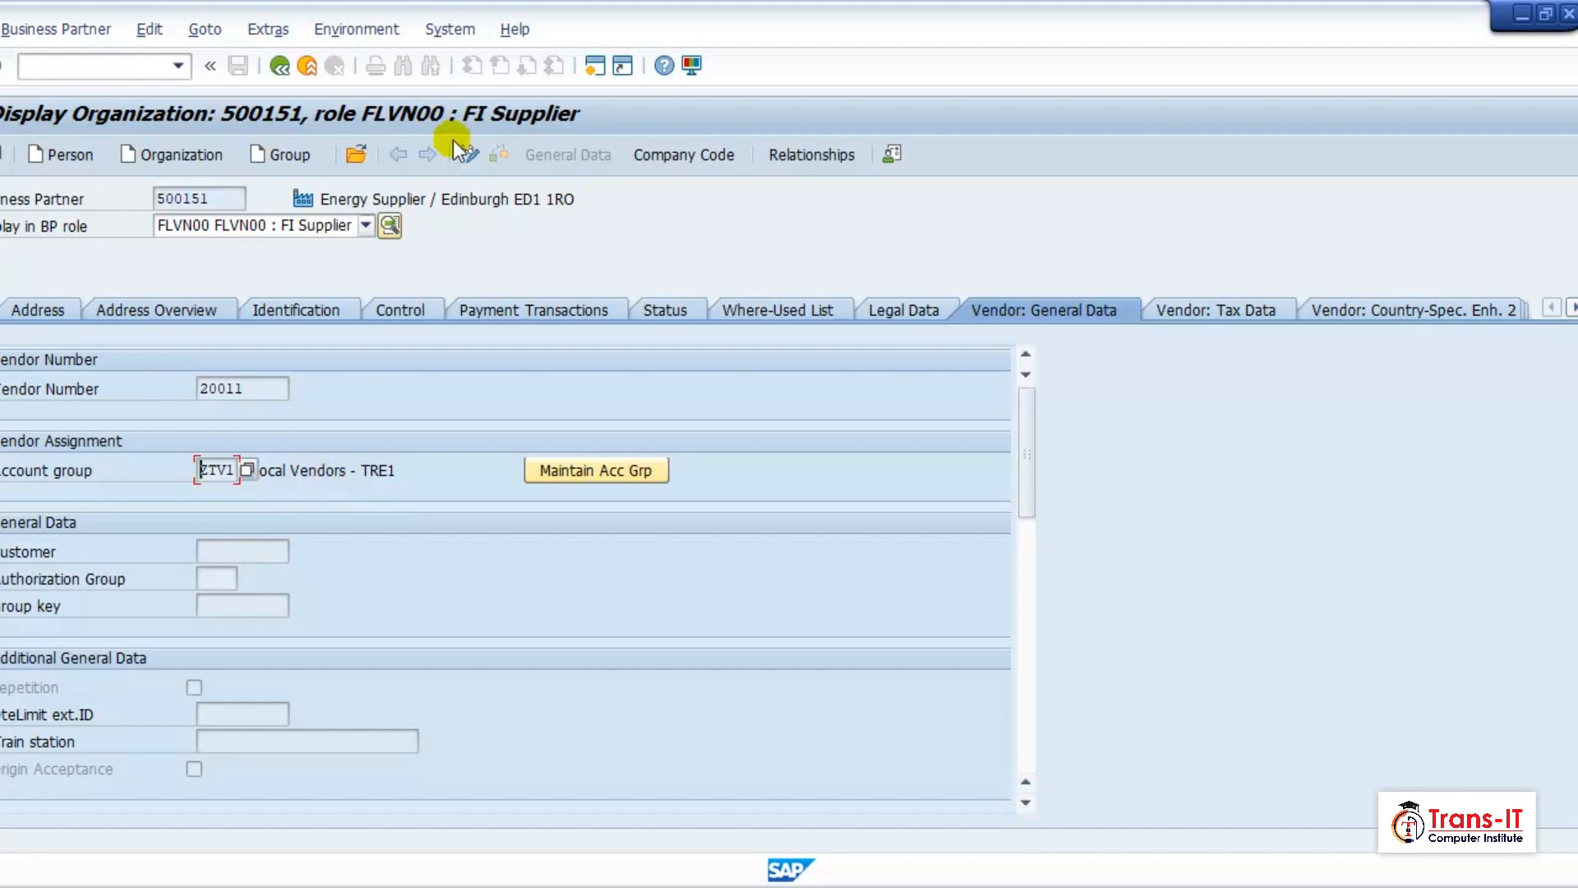
pyautogui.click(477, 155)
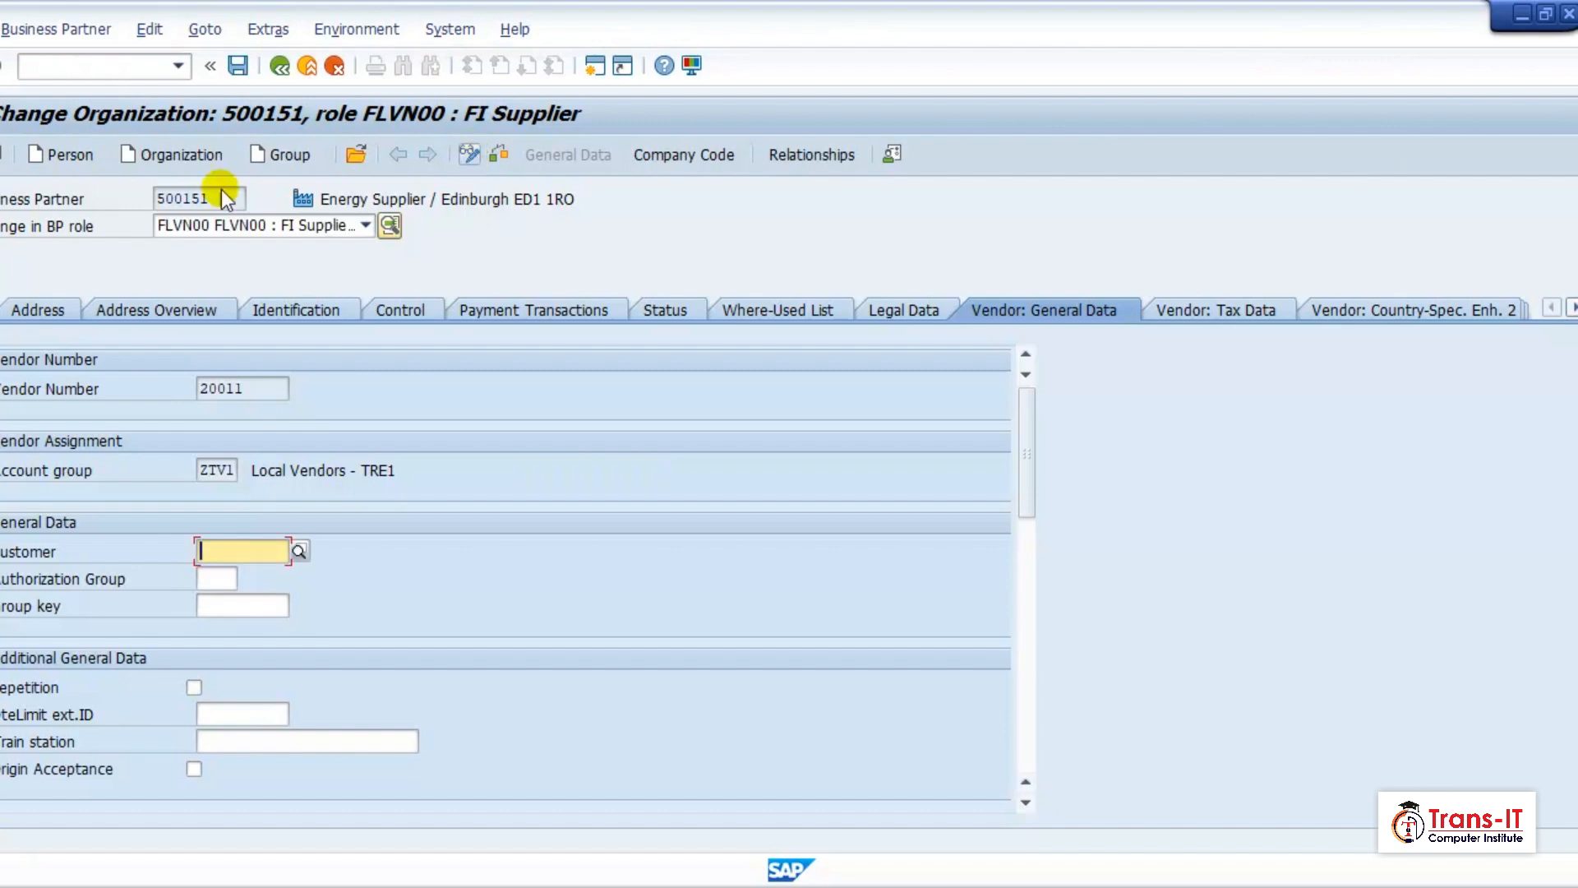
# Search the customers of company code TRE1 and assign OPQ Tools as the customer in the supplier's vendor general data.
pyautogui.click(297, 550)
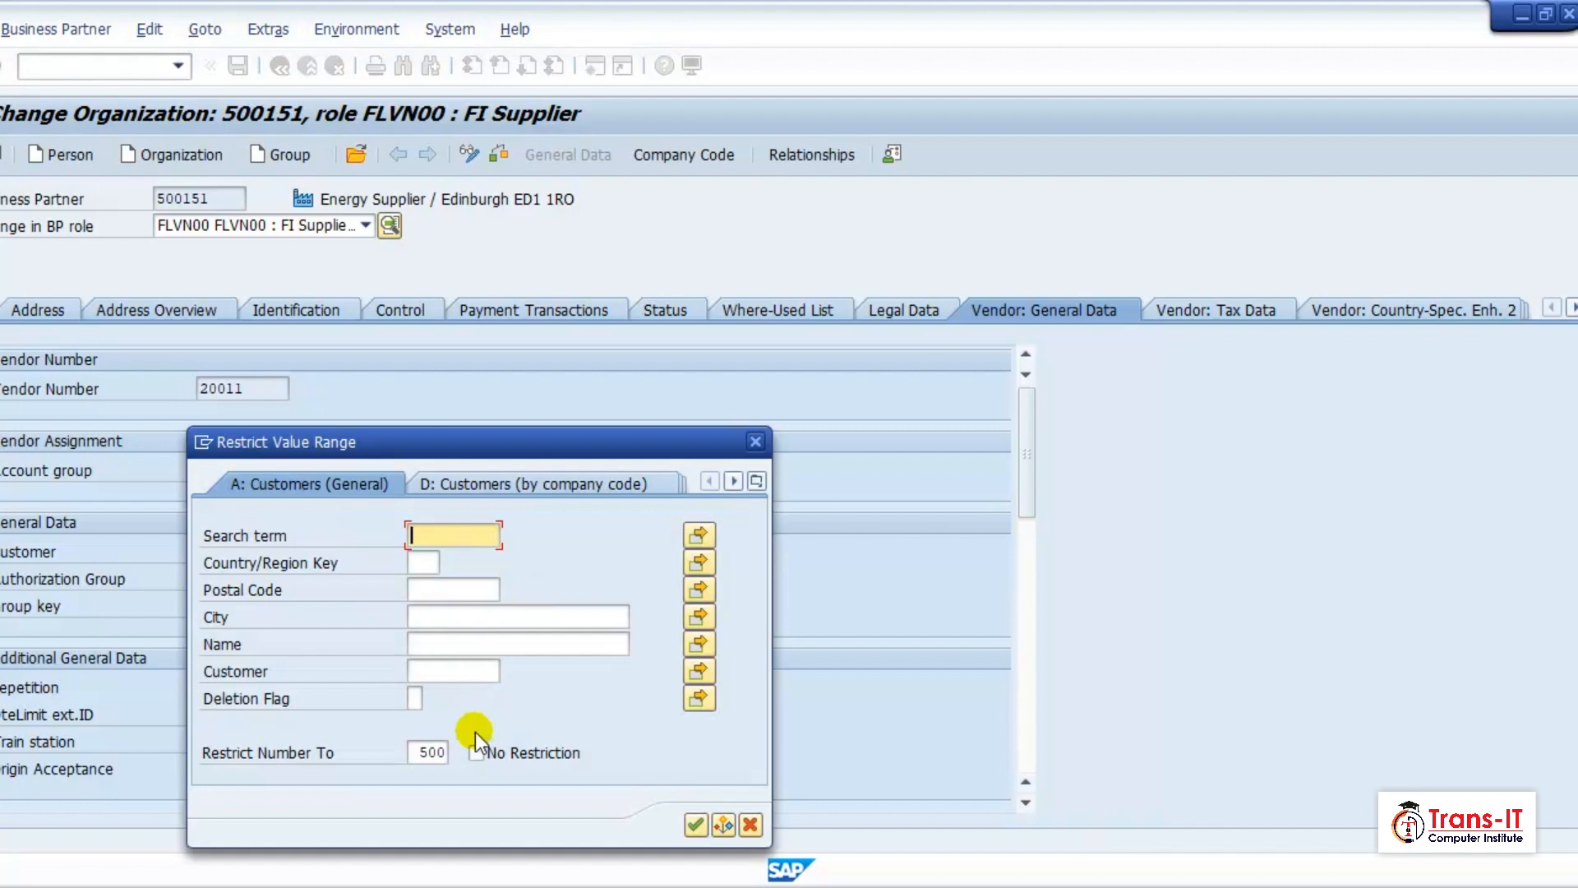
pyautogui.click(547, 485)
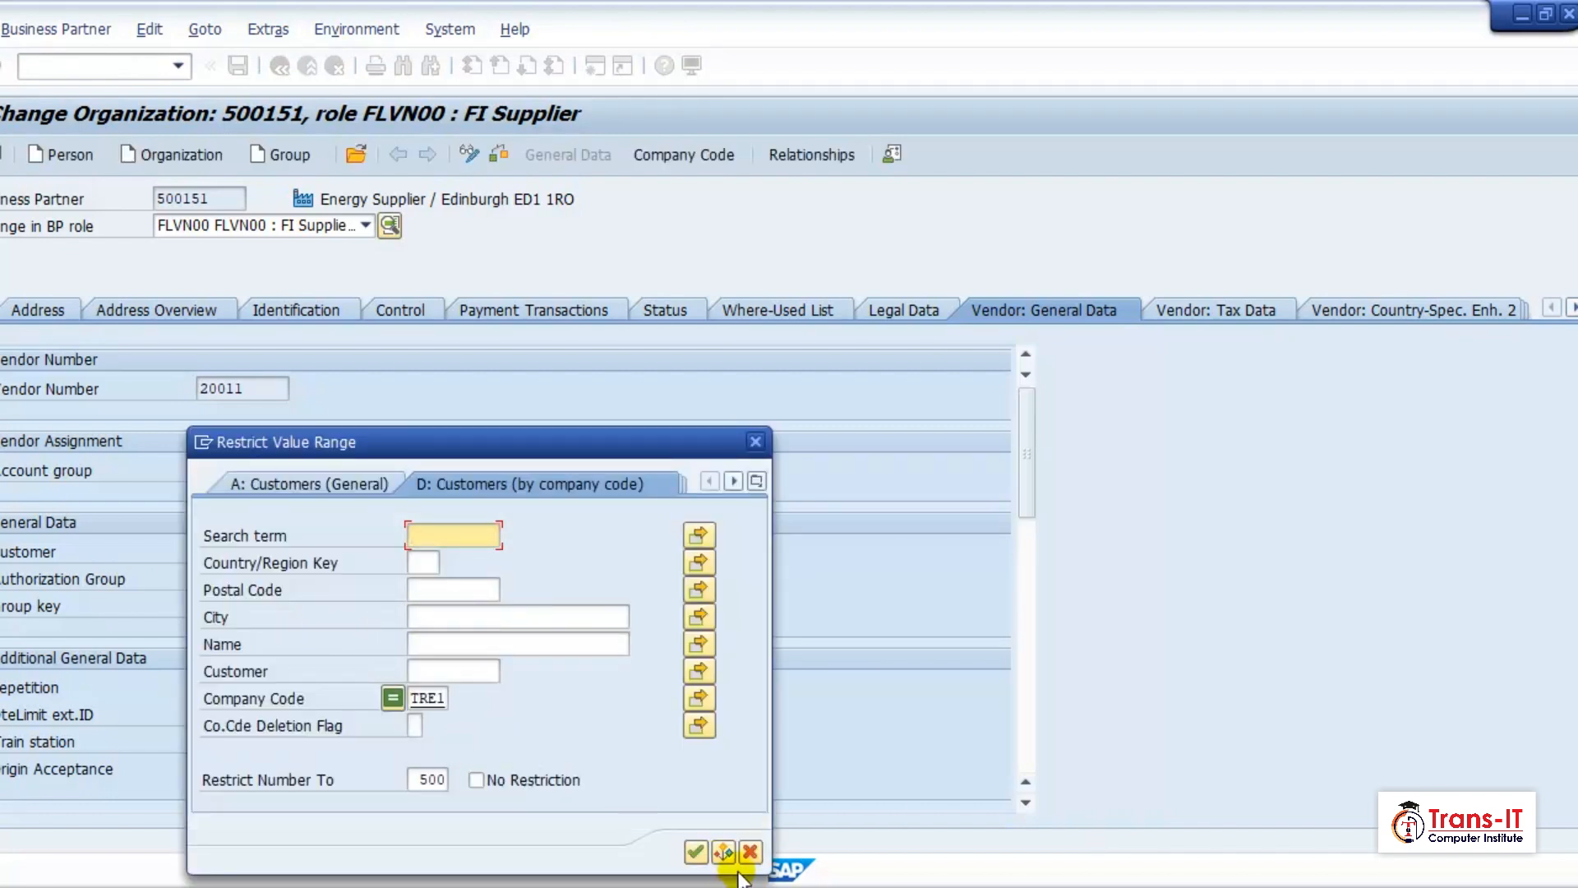
pyautogui.click(695, 852)
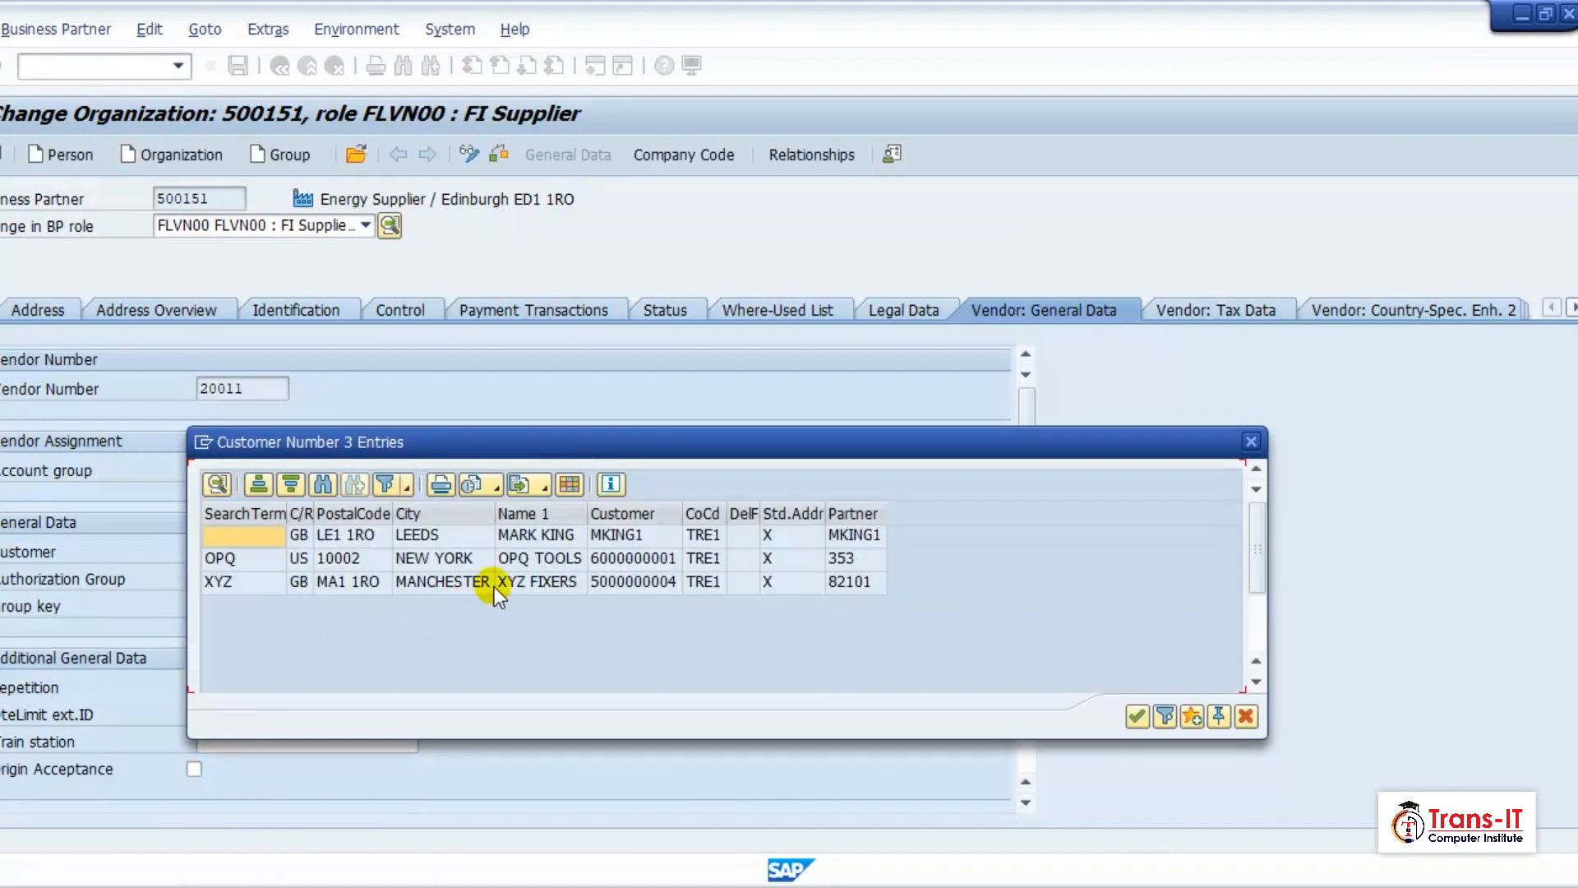
pyautogui.doubleClick(273, 561)
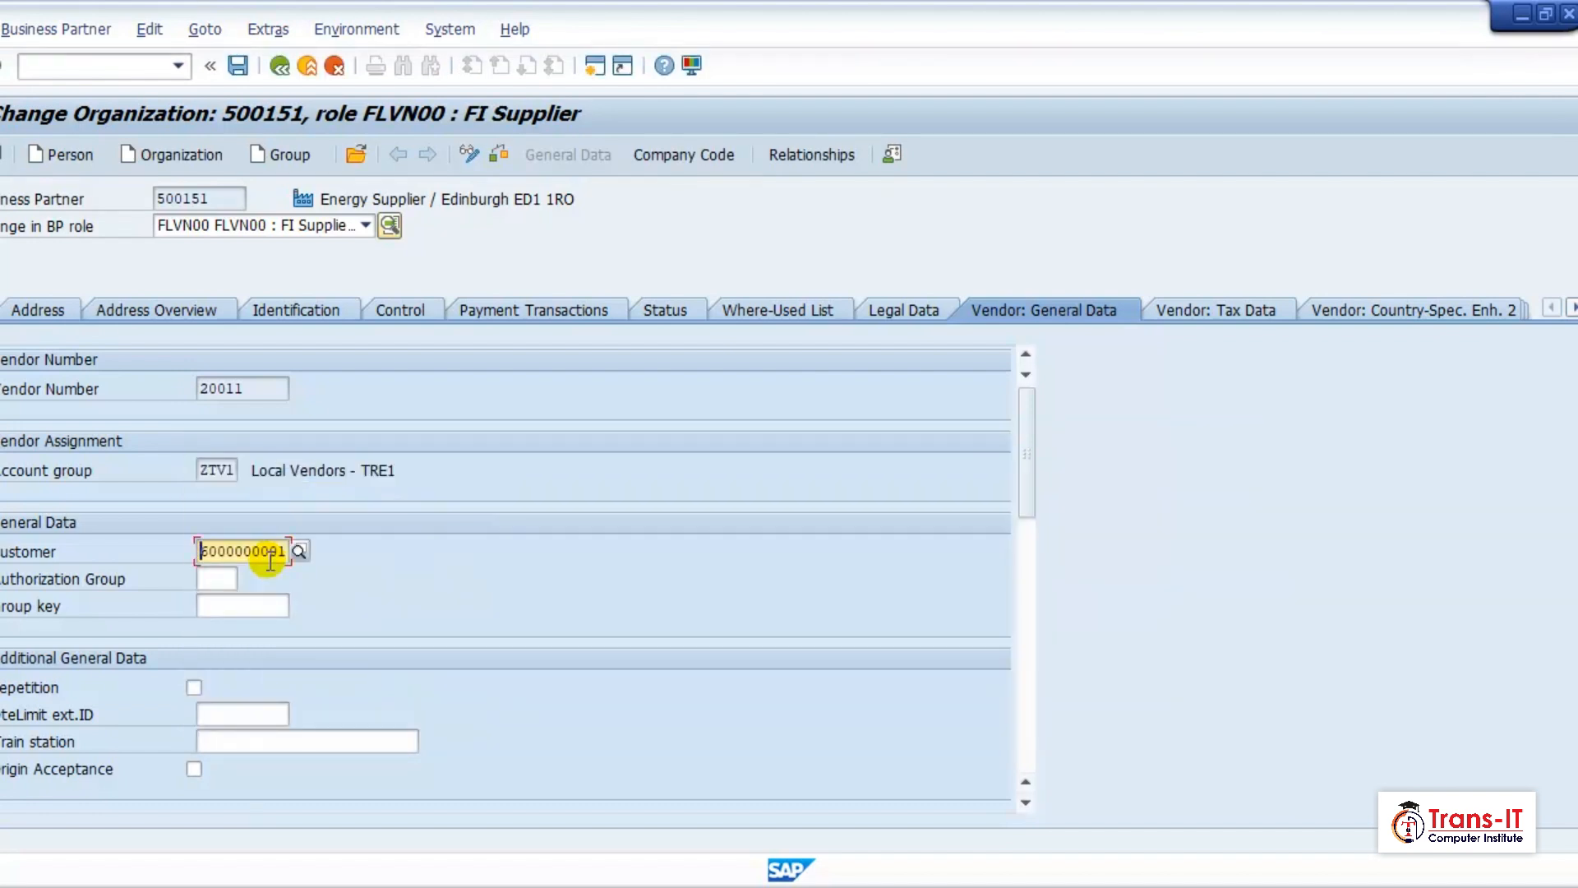
# Save the supplier with its customer link, keeping the customer reference warning displayed for this partner, and return to SAP Easy Access.
pyautogui.click(238, 65)
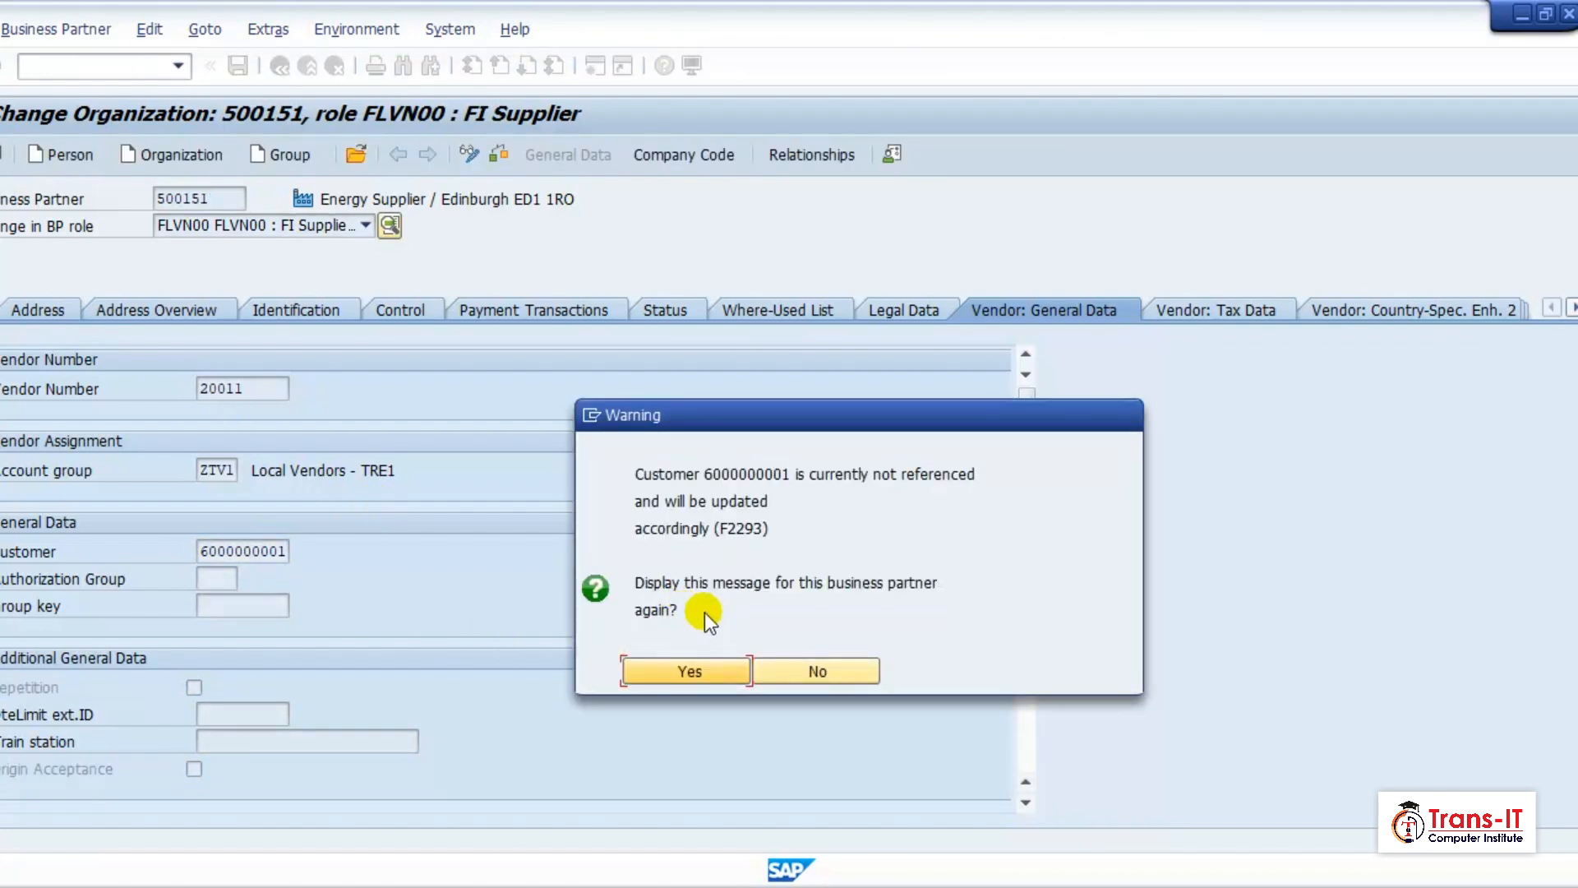
pyautogui.click(709, 672)
pyautogui.click(658, 672)
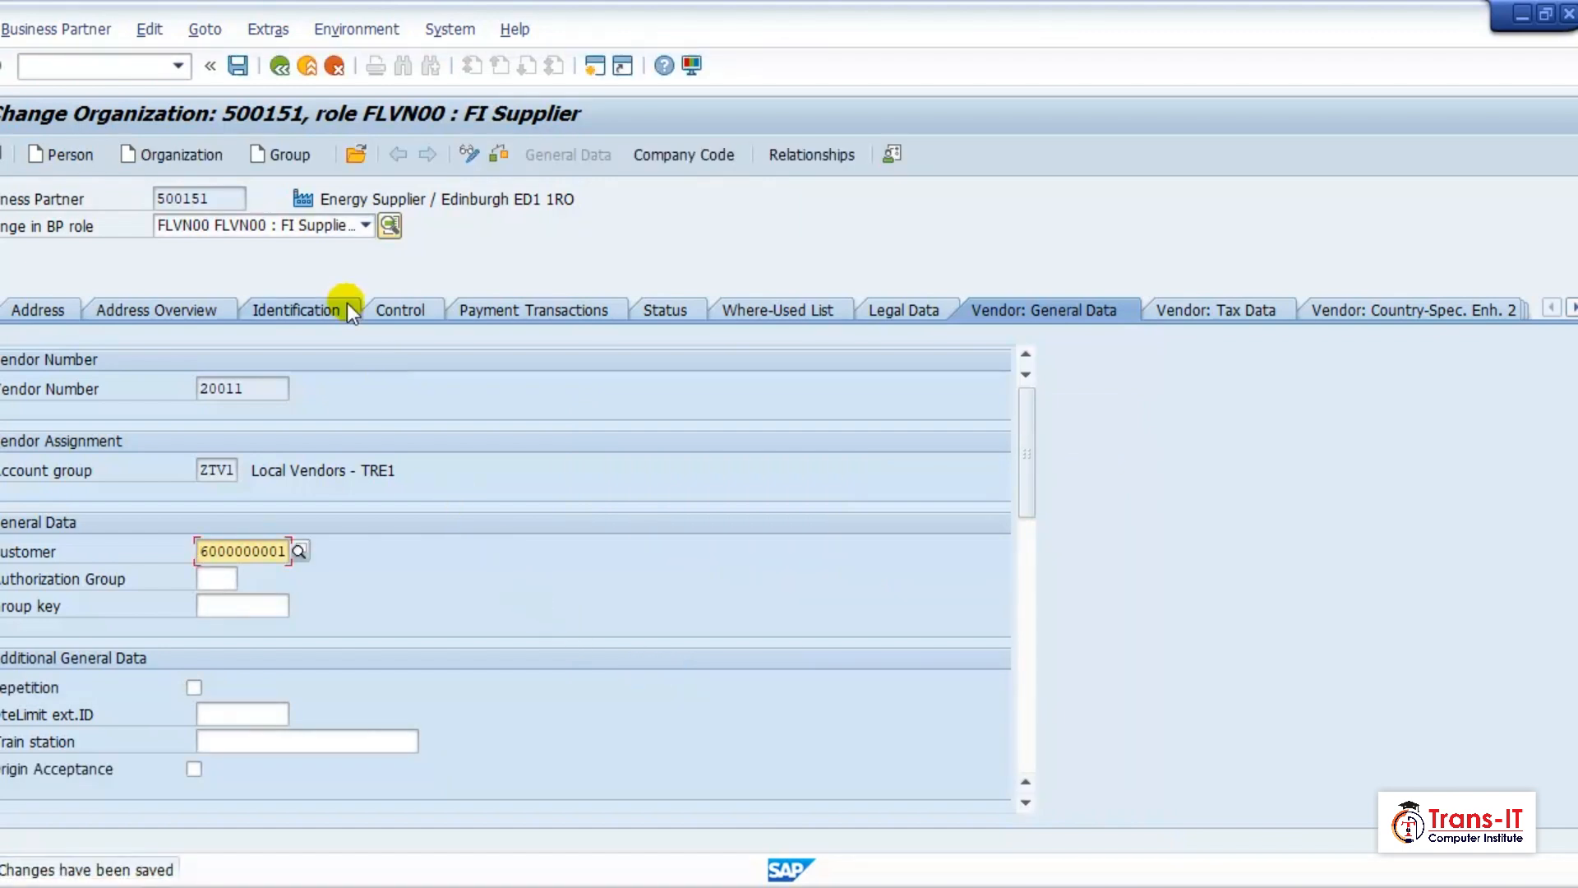
pyautogui.click(280, 68)
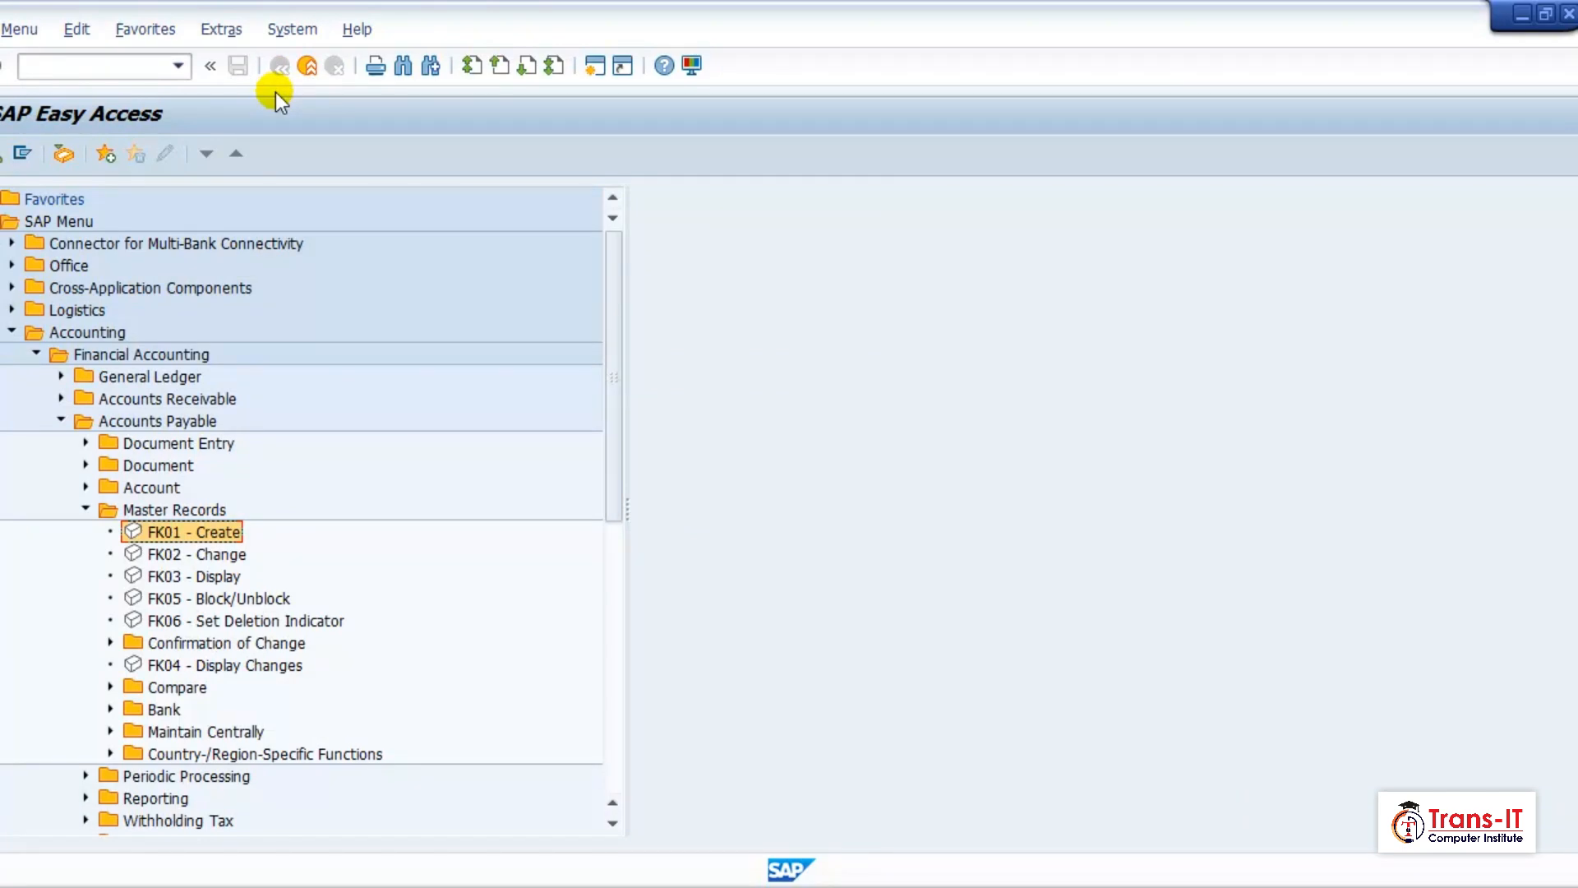
# Open business partner maintenance with transaction code BP.
pyautogui.click(111, 61)
pyautogui.write('bp')
pyautogui.press('Return')
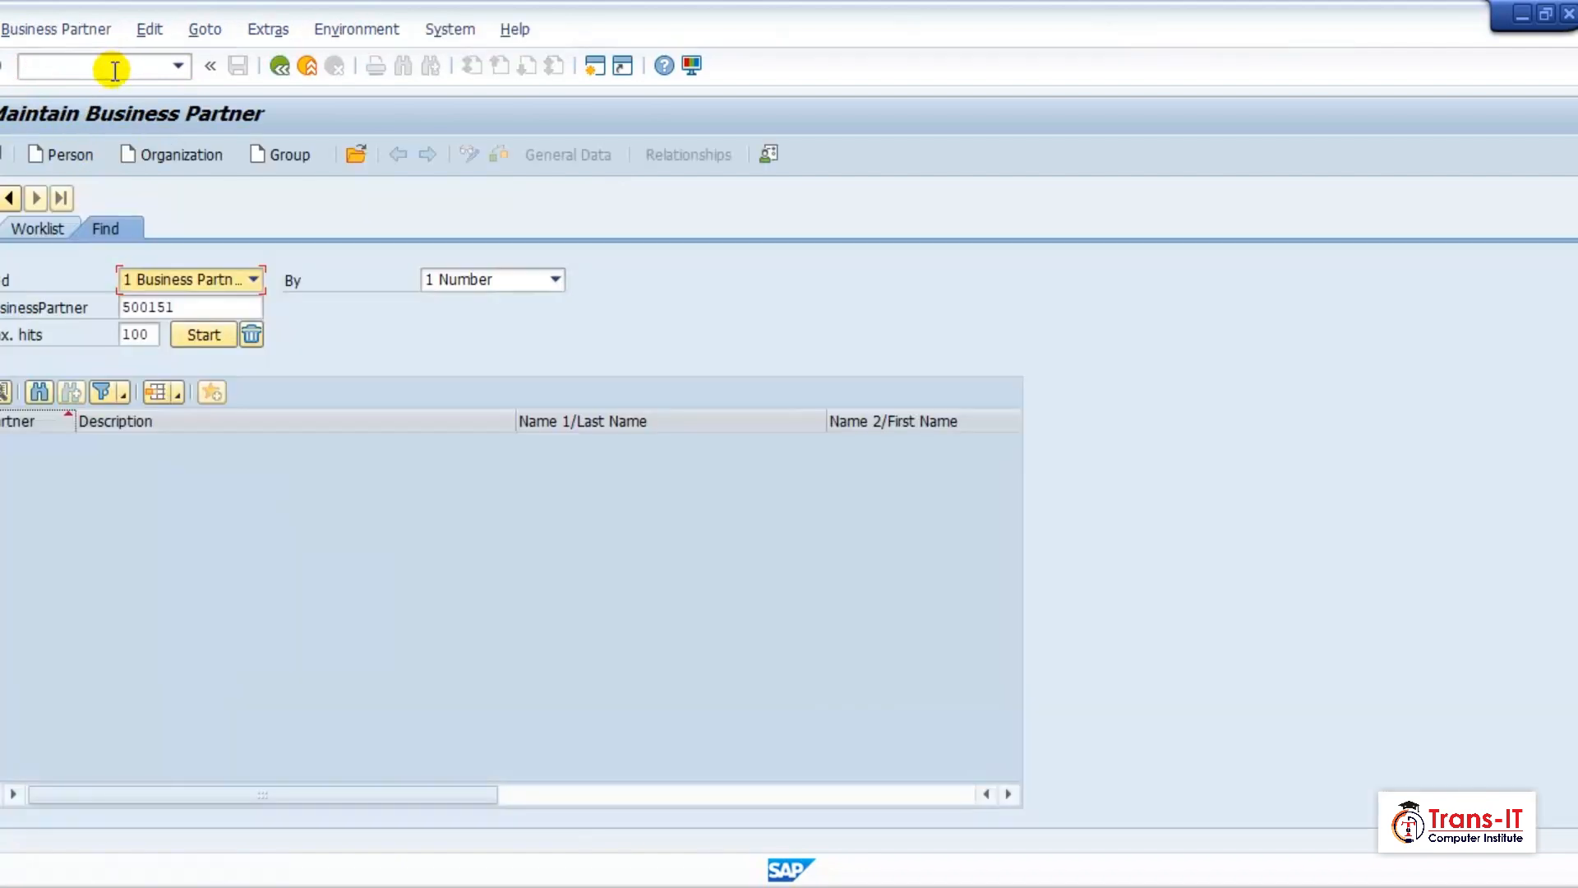
# Find the business partner by the name "opq tools" and open the matching New York record.
pyautogui.click(254, 282)
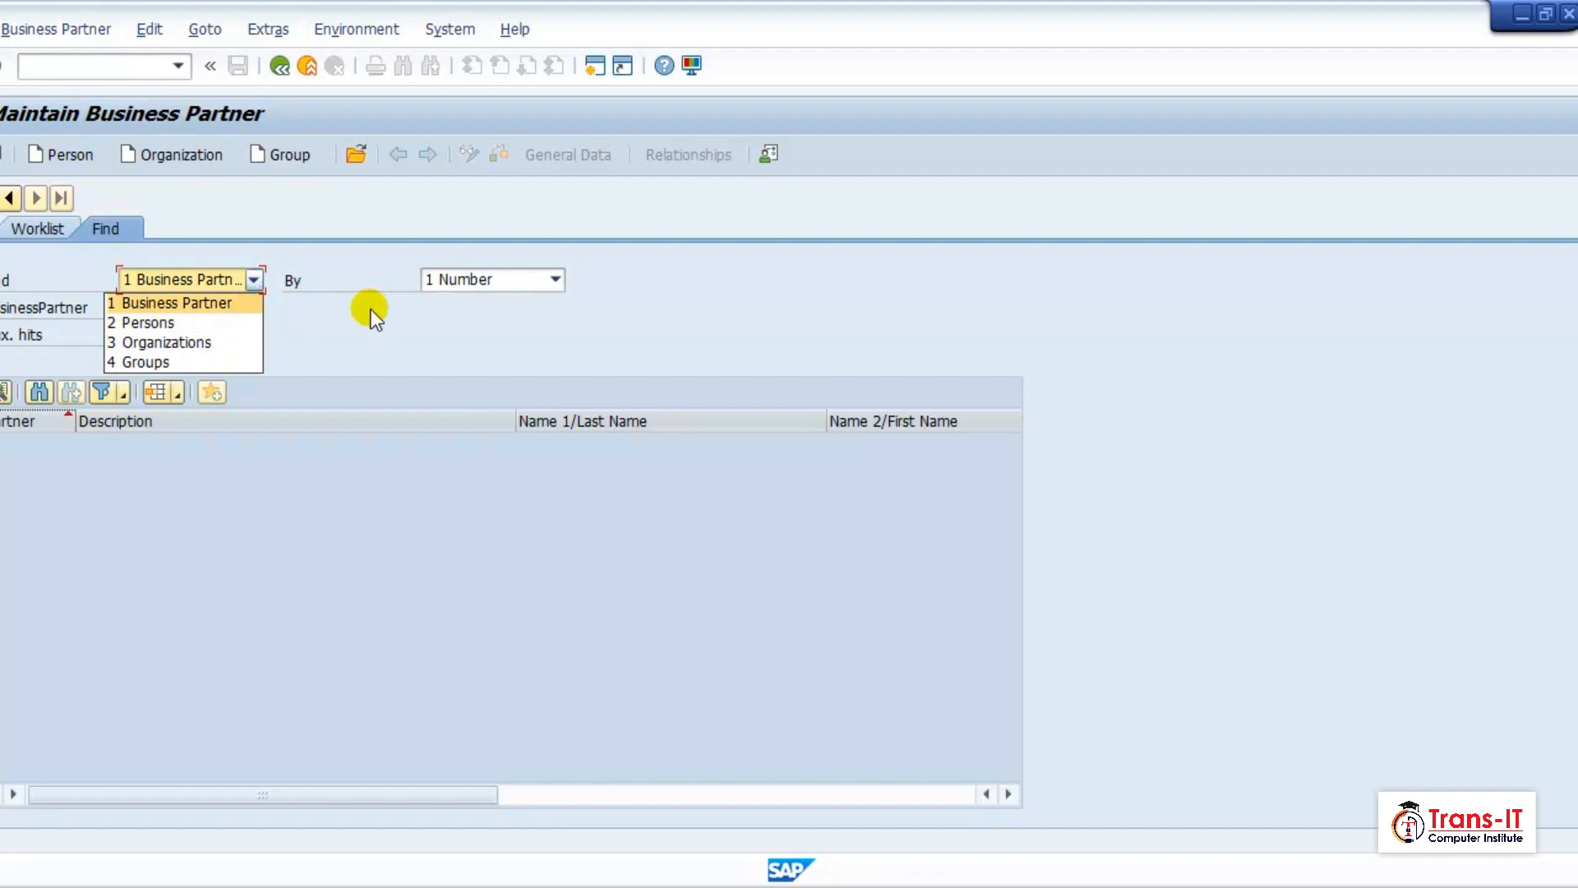
pyautogui.click(461, 283)
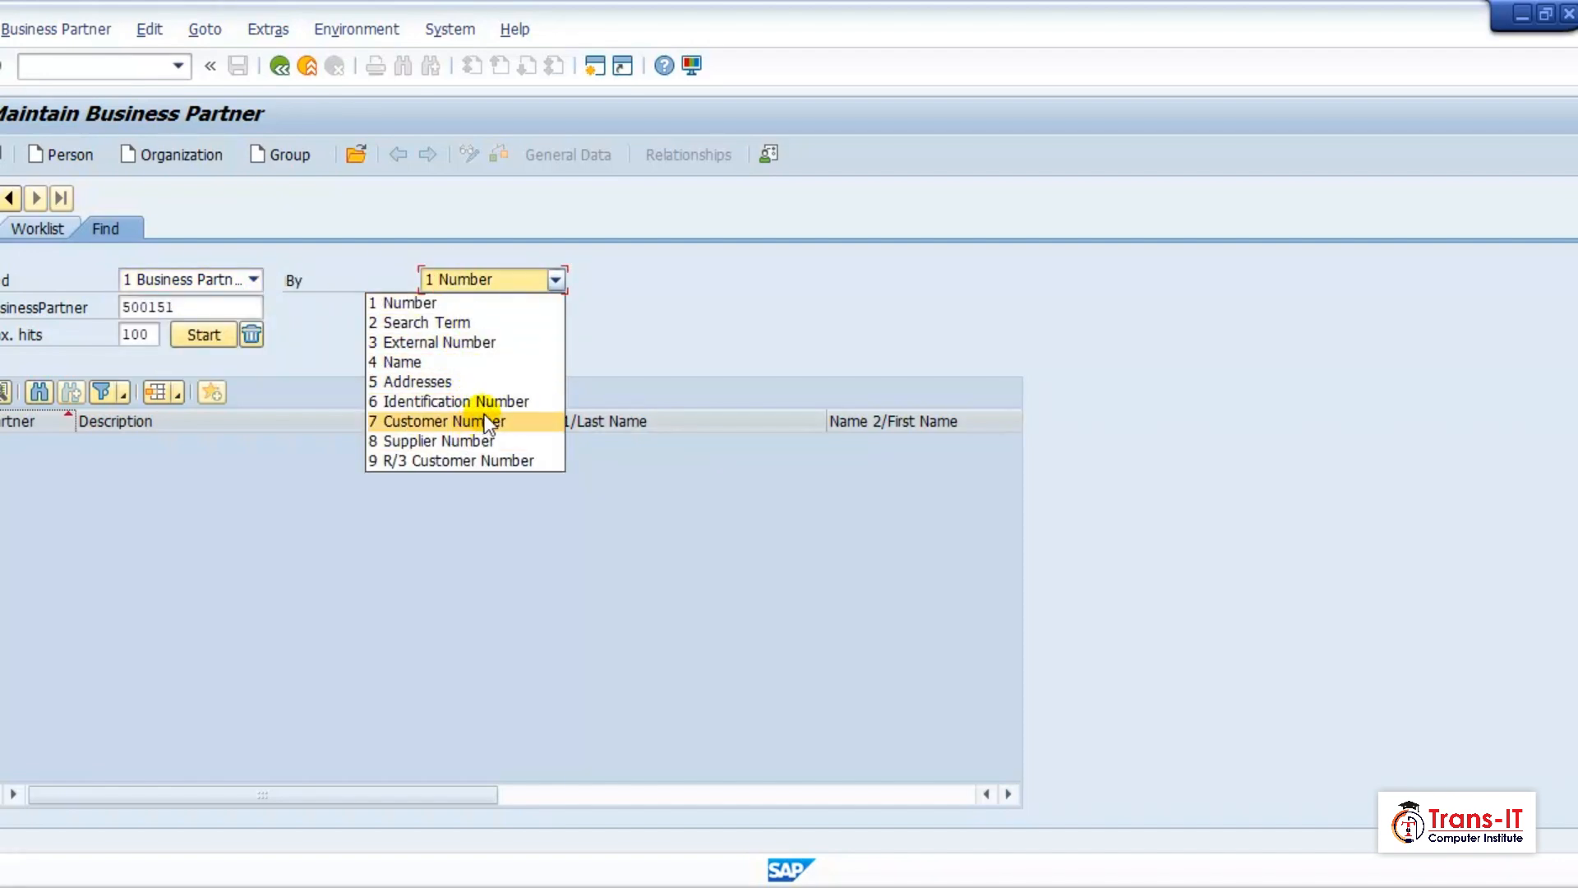
pyautogui.click(457, 360)
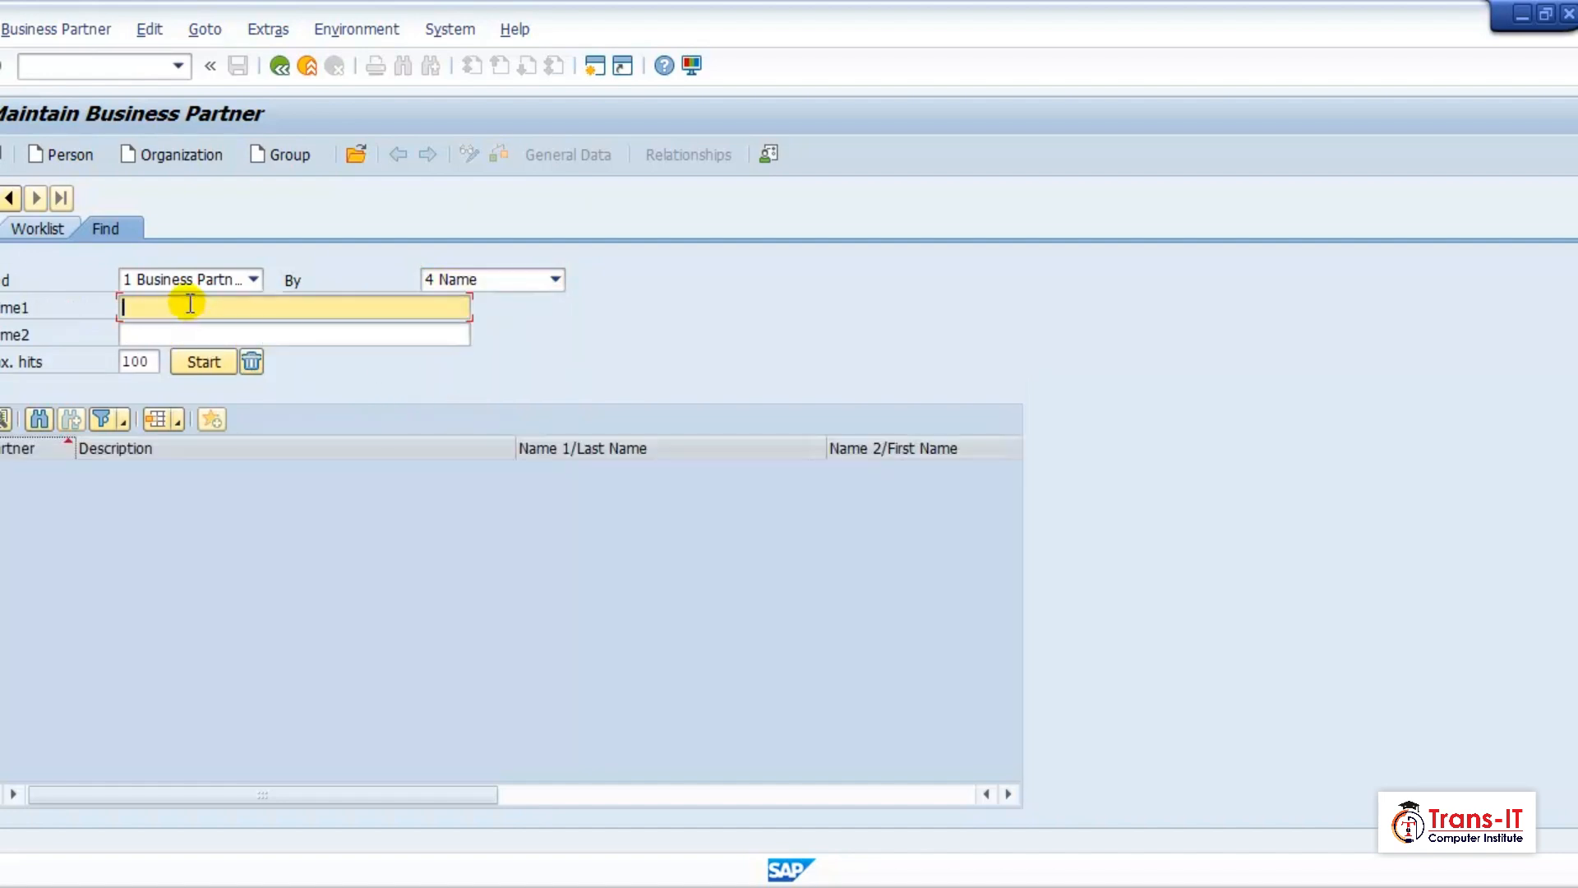
pyautogui.write('opq tools')
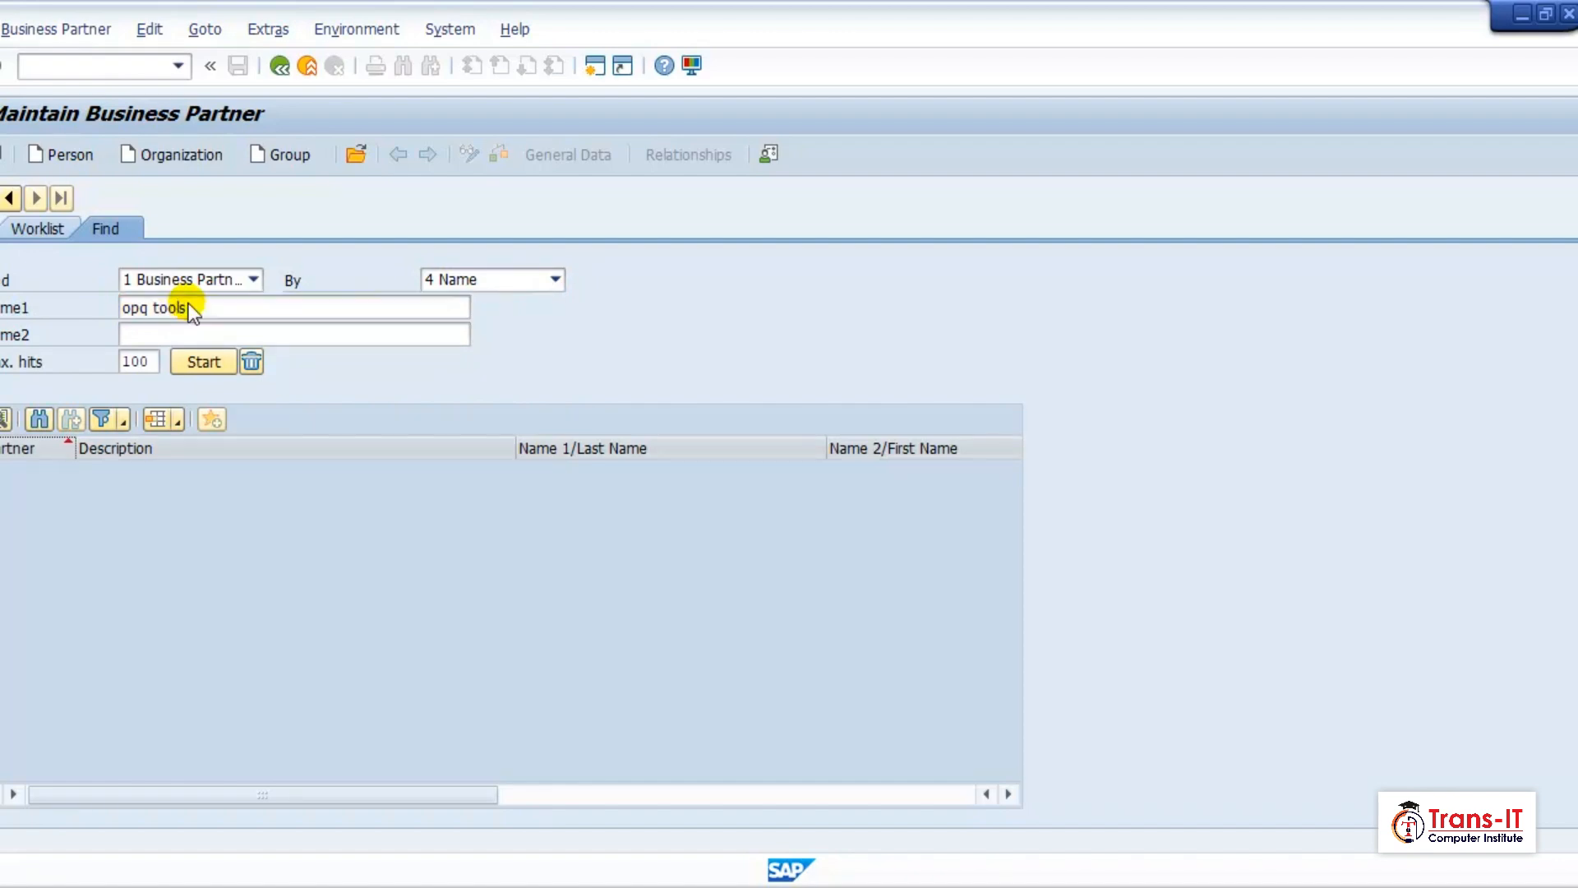
pyautogui.click(201, 363)
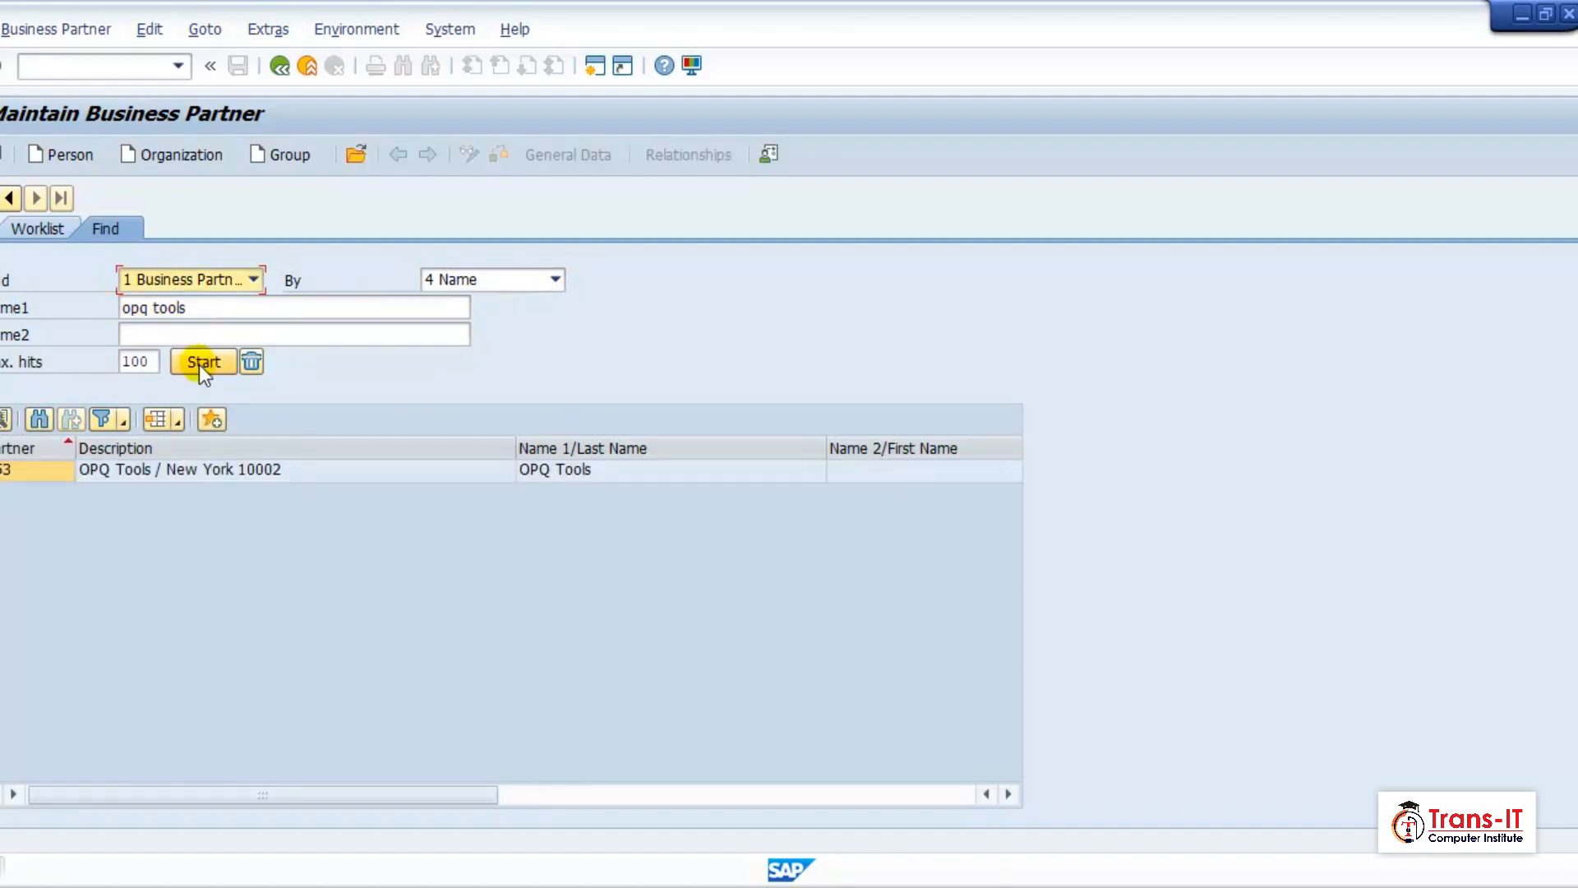
pyautogui.doubleClick(210, 470)
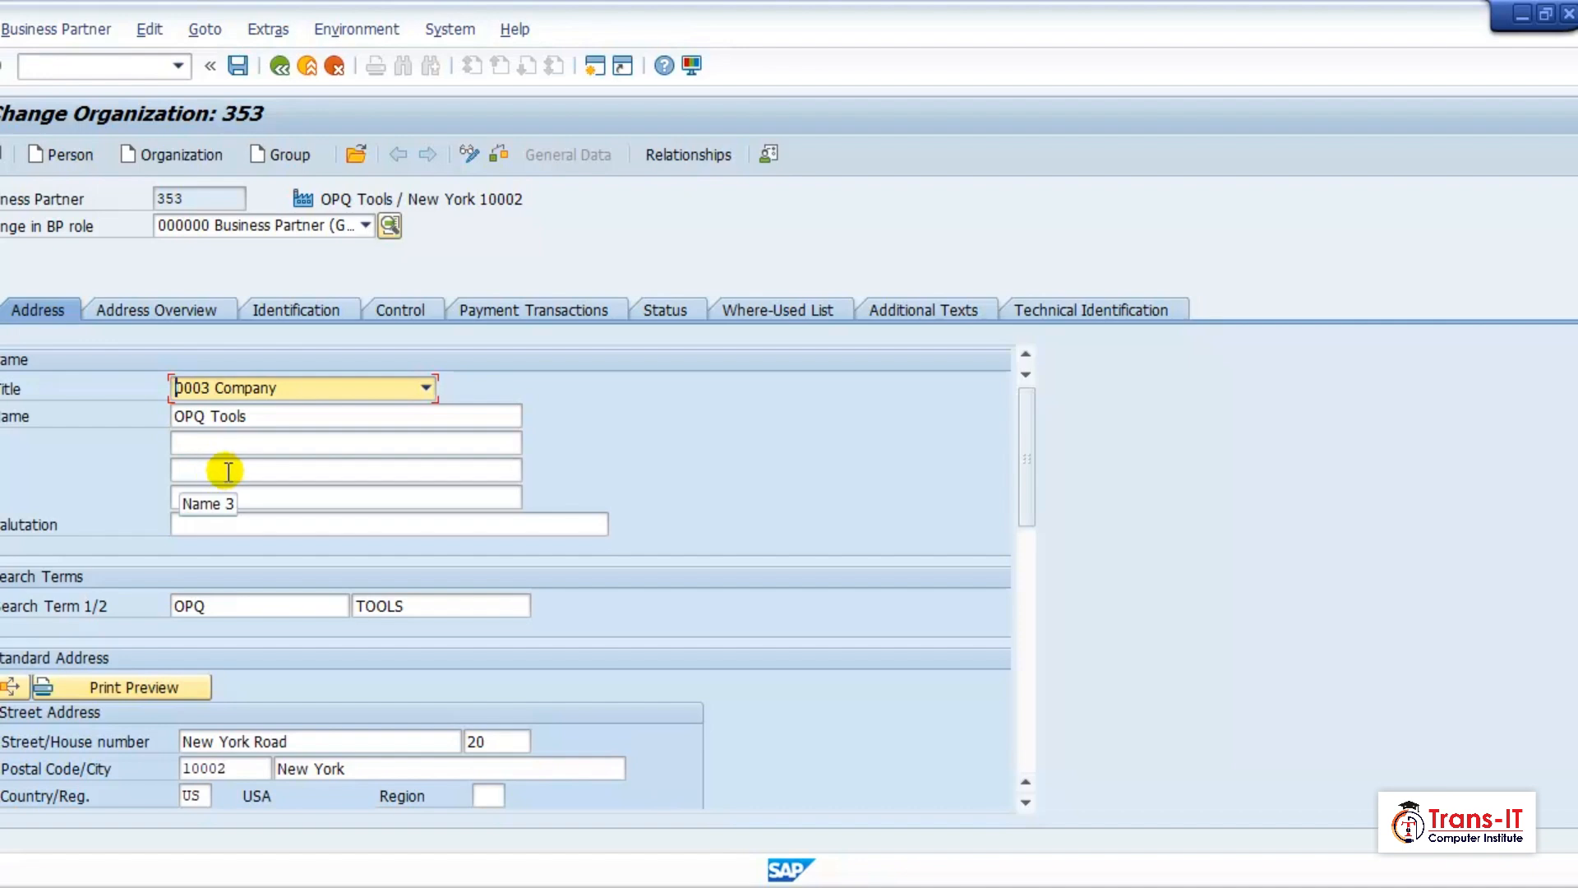
# Change the BP role of OPQ Tools to FLCU00 - FI Cust., saving the changed data first.
pyautogui.click(309, 225)
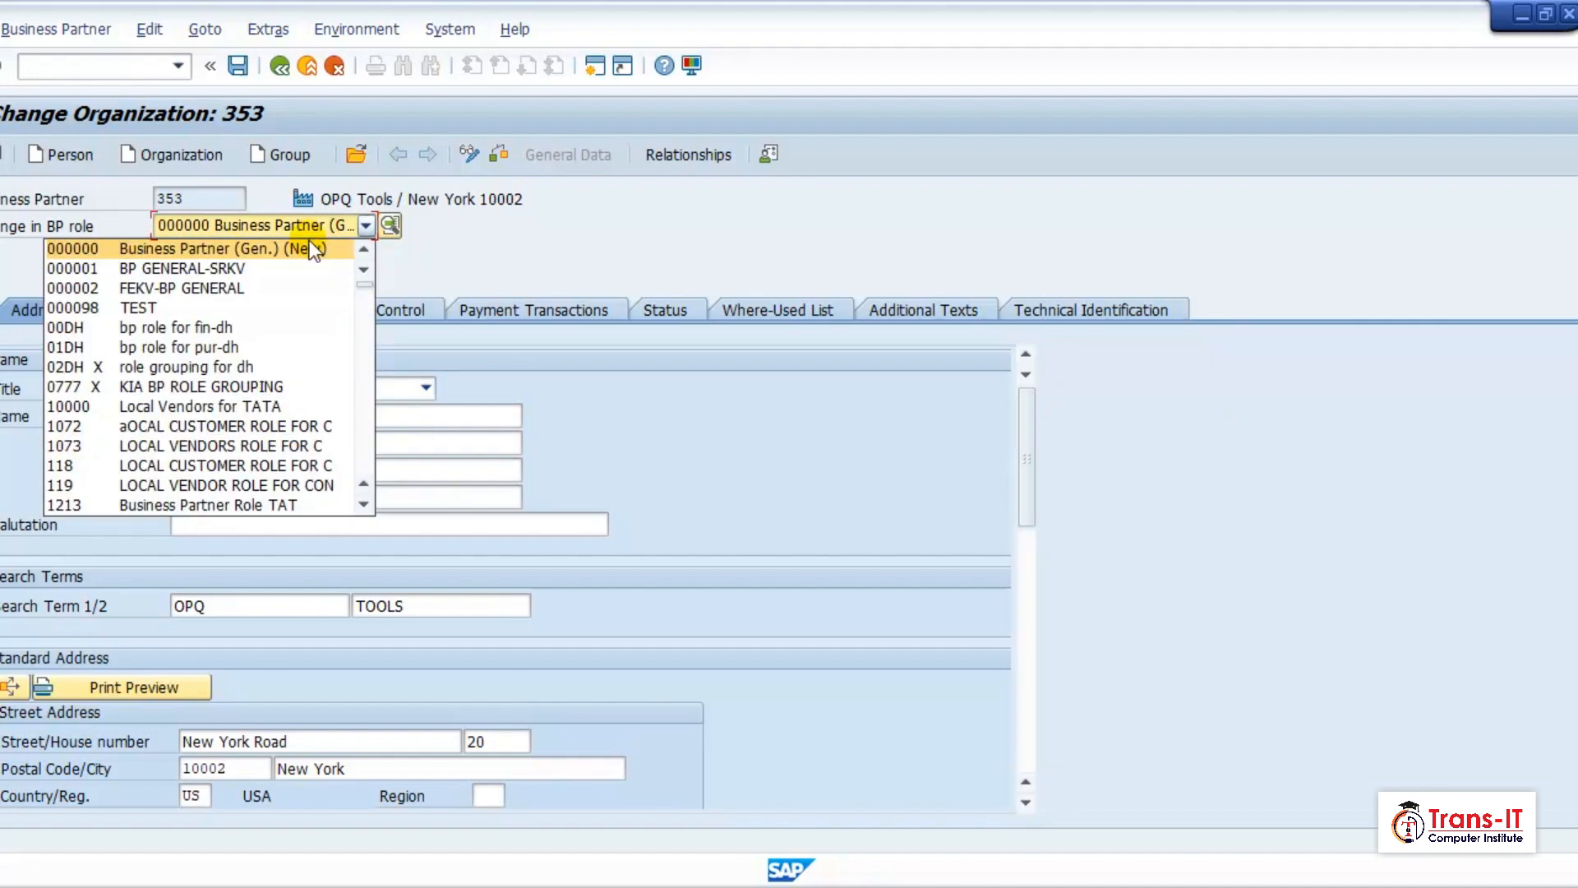
pyautogui.scroll(-5, 312, 345)
pyautogui.scroll(-7, 243, 416)
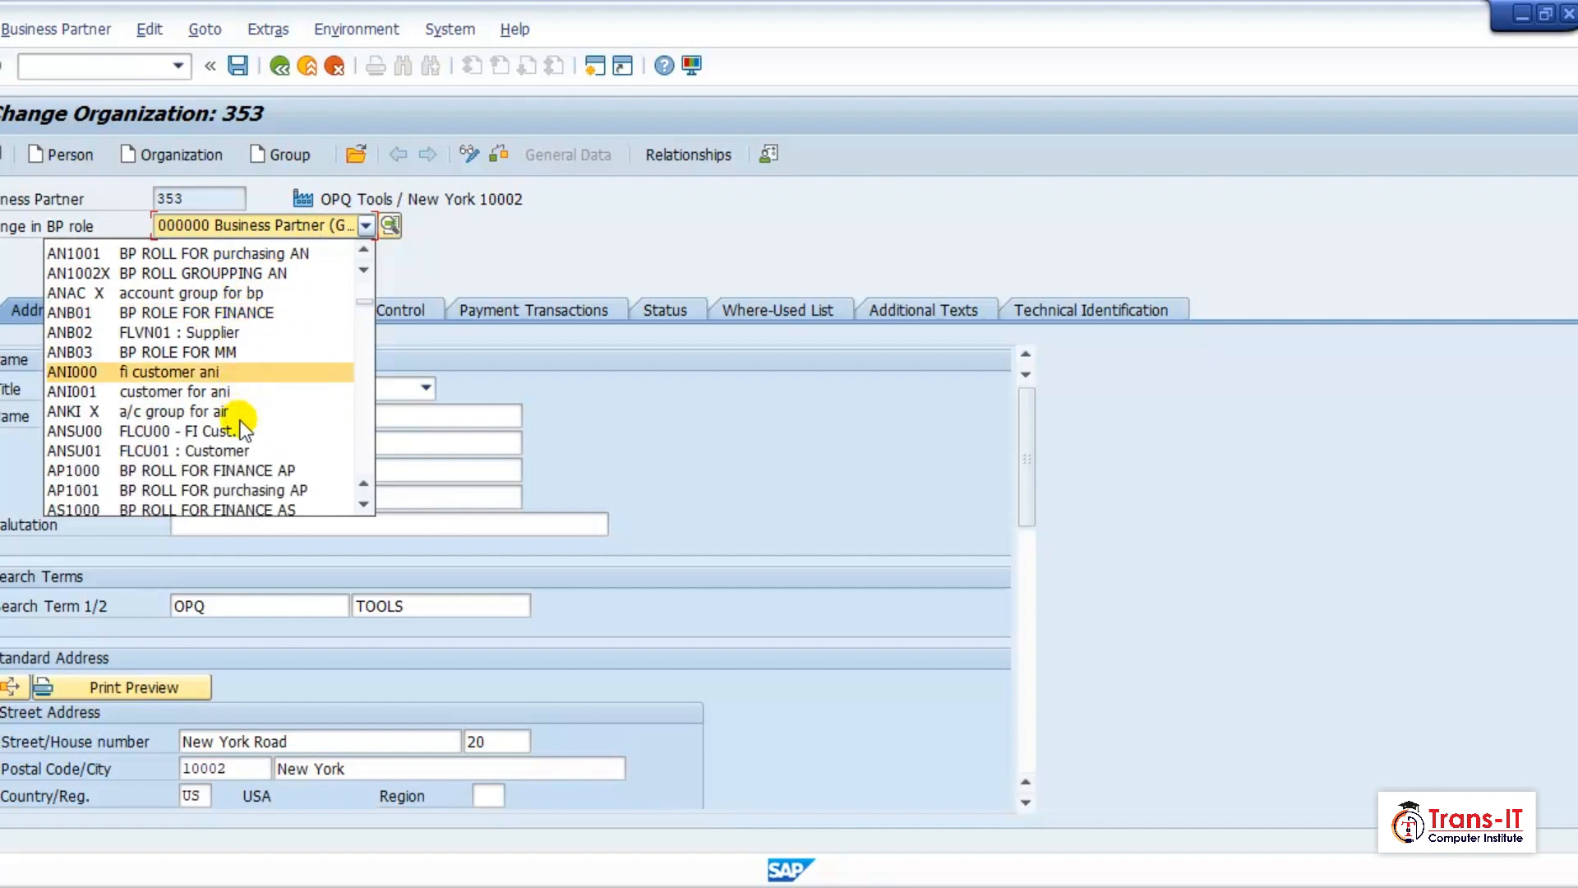
pyautogui.scroll(-8, 241, 431)
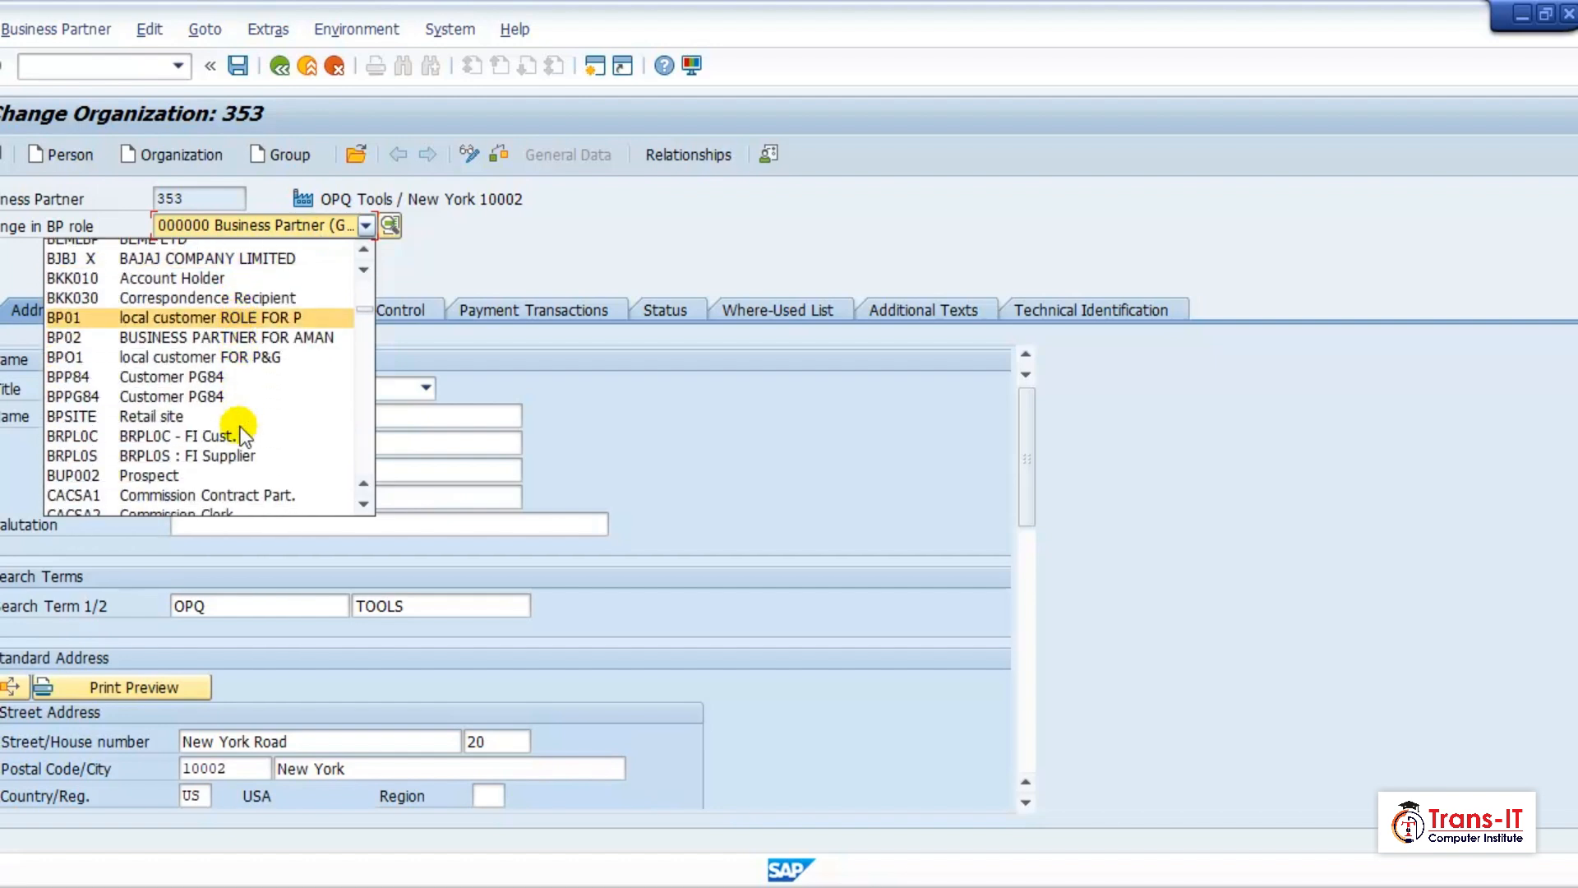
pyautogui.scroll(-5, 232, 427)
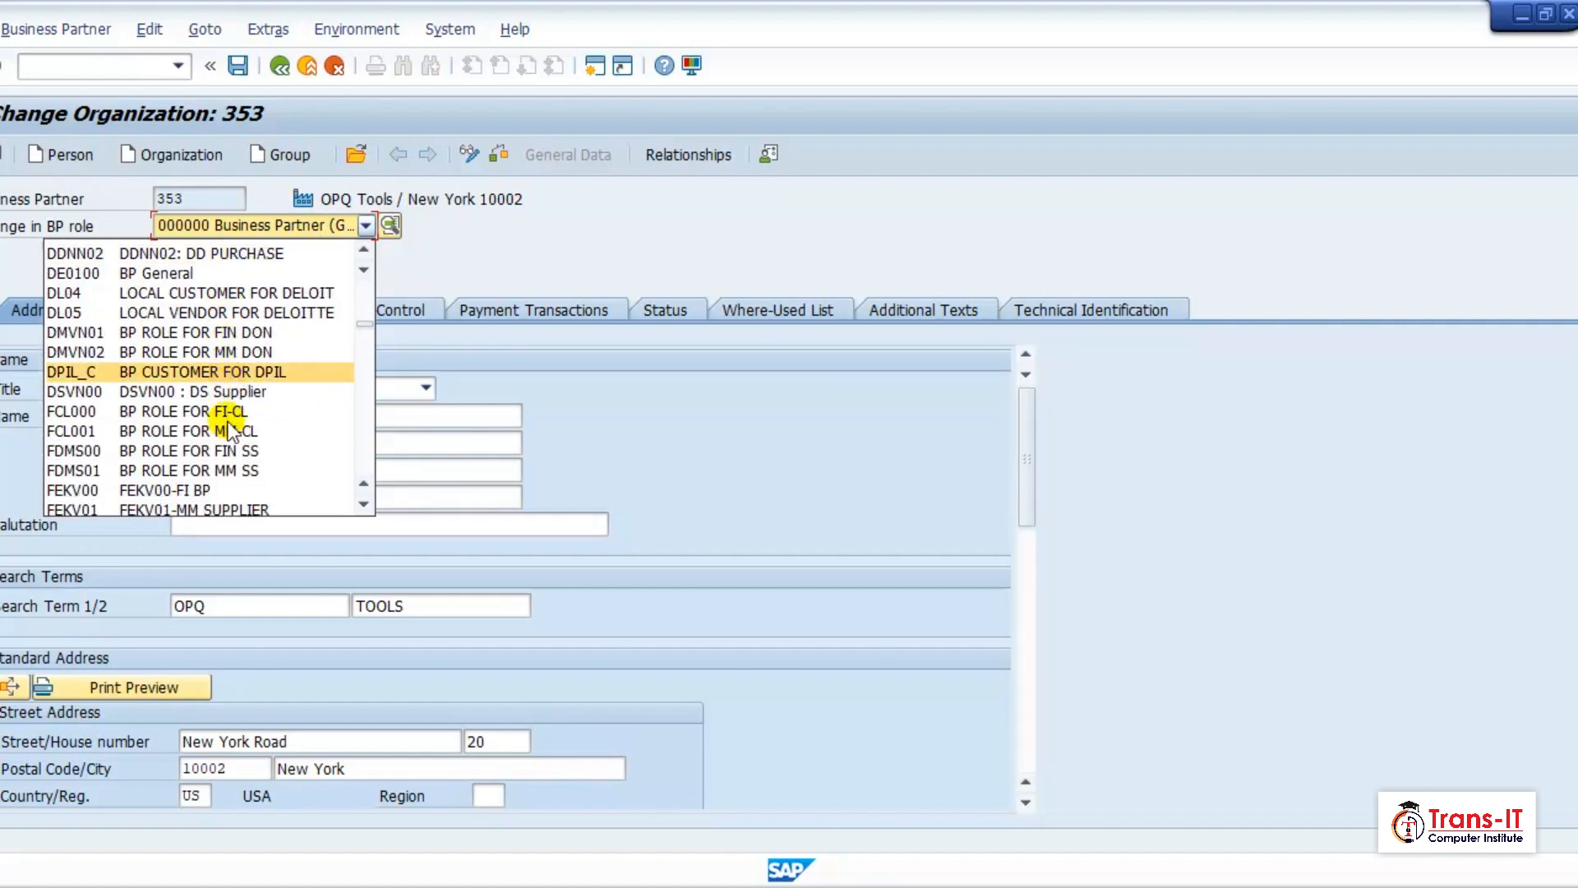
pyautogui.scroll(-3, 206, 461)
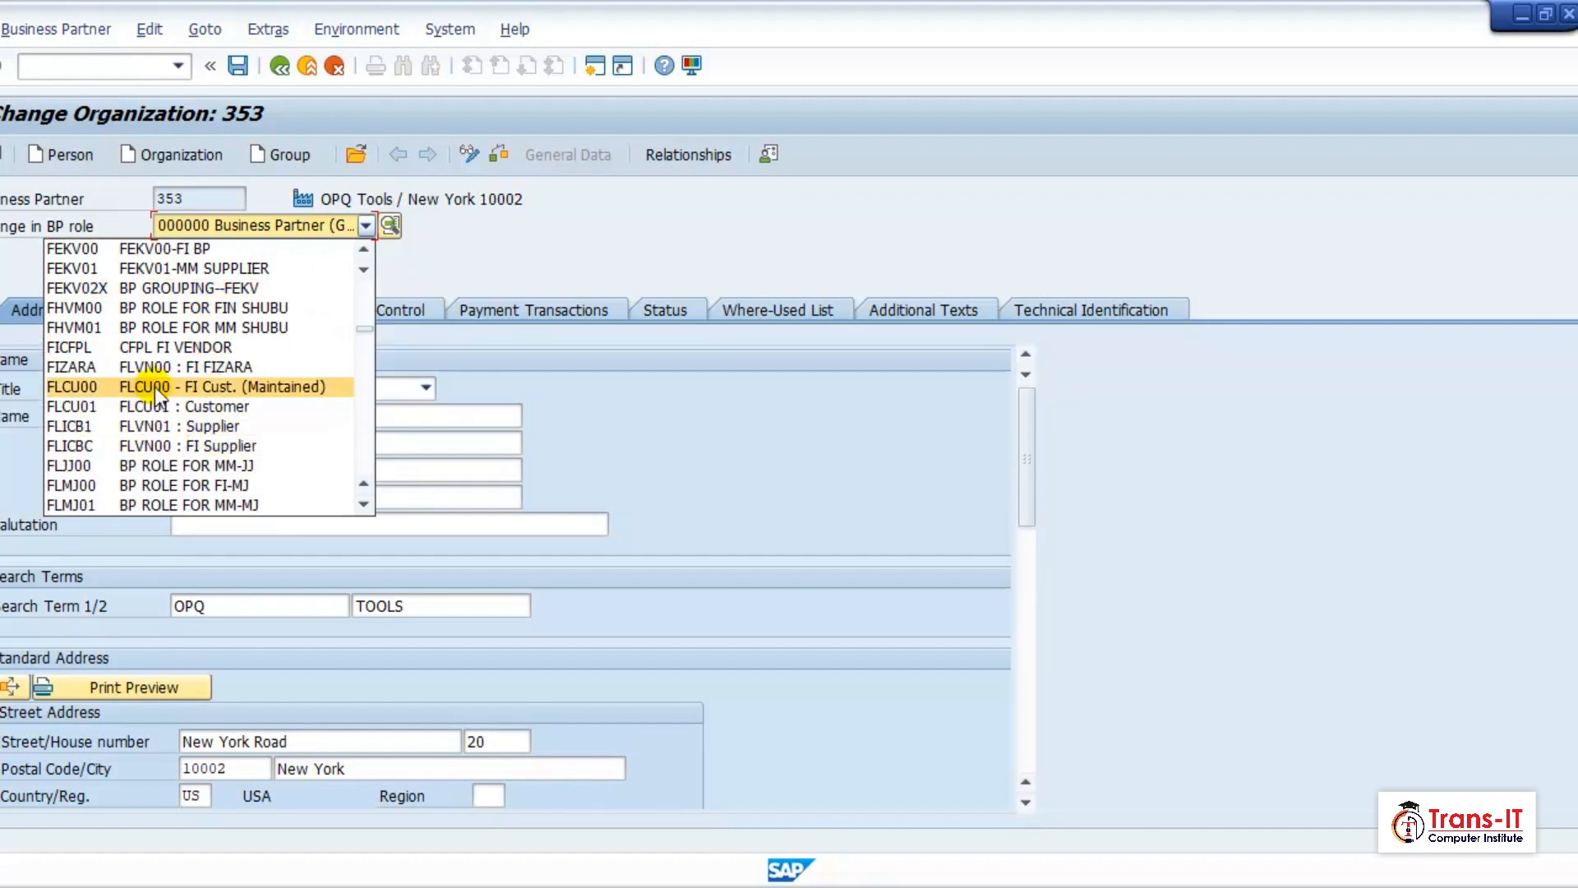
pyautogui.click(154, 386)
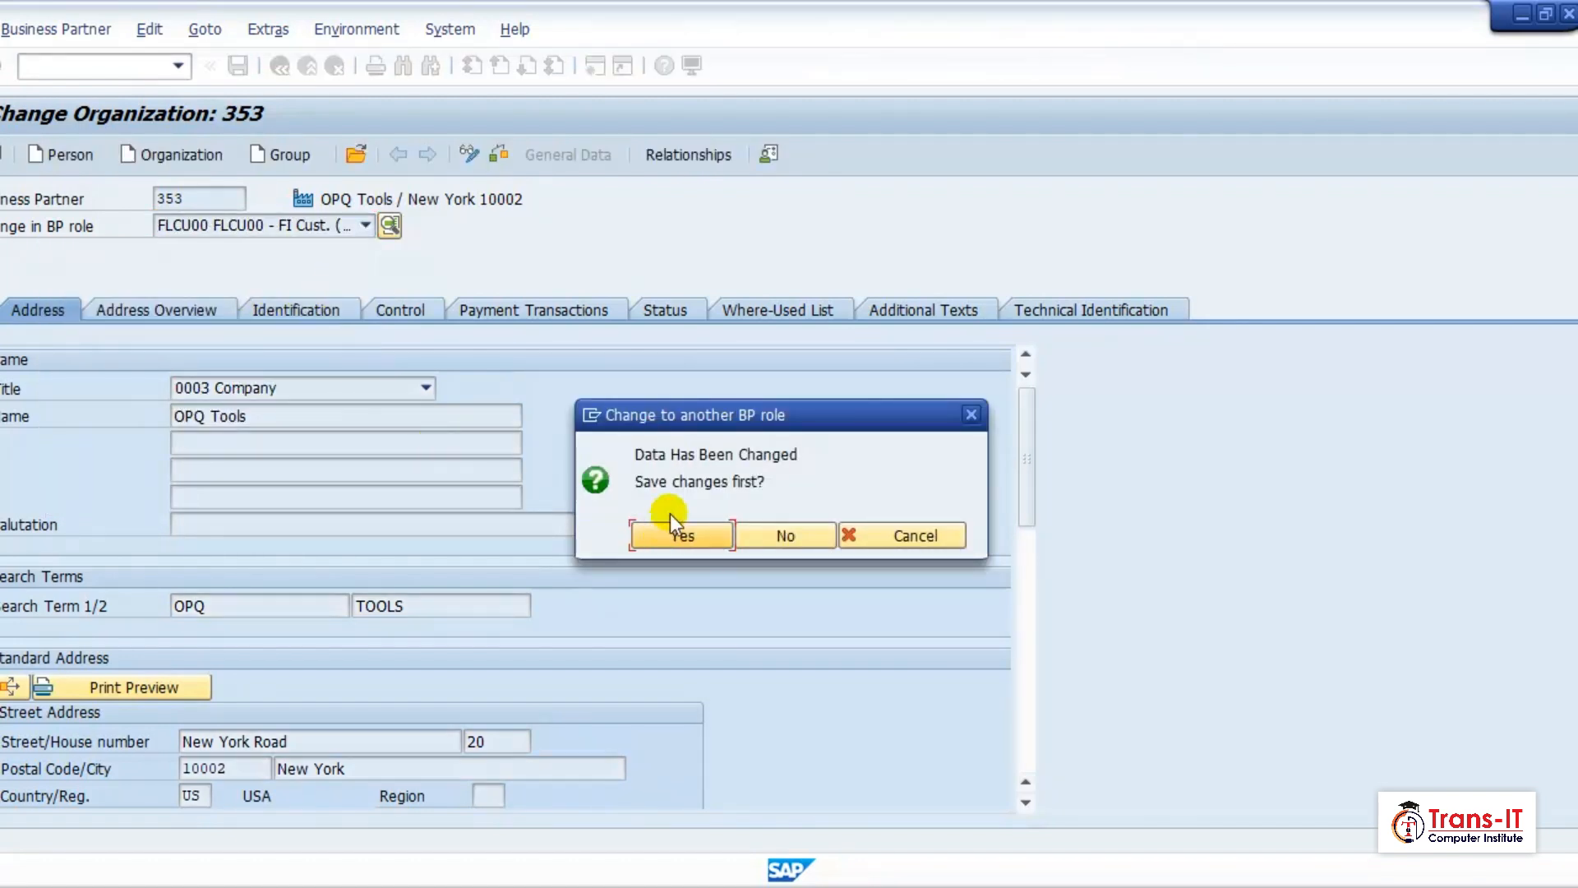
pyautogui.click(690, 536)
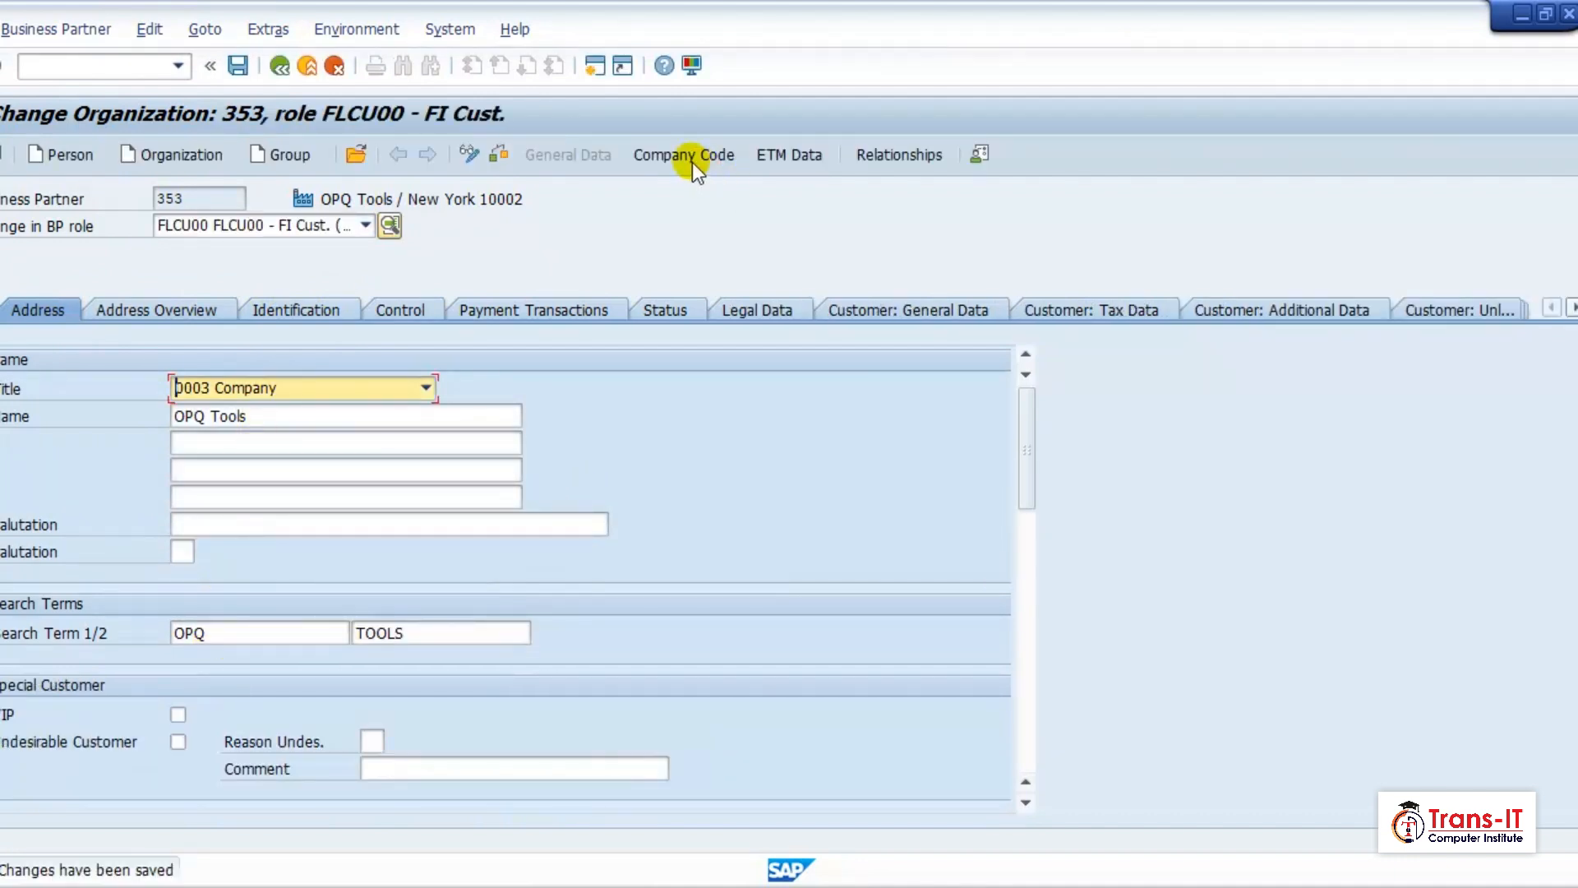
# Open the value search for the supplier field in the customer general data of OPQ Tools.
pyautogui.click(886, 309)
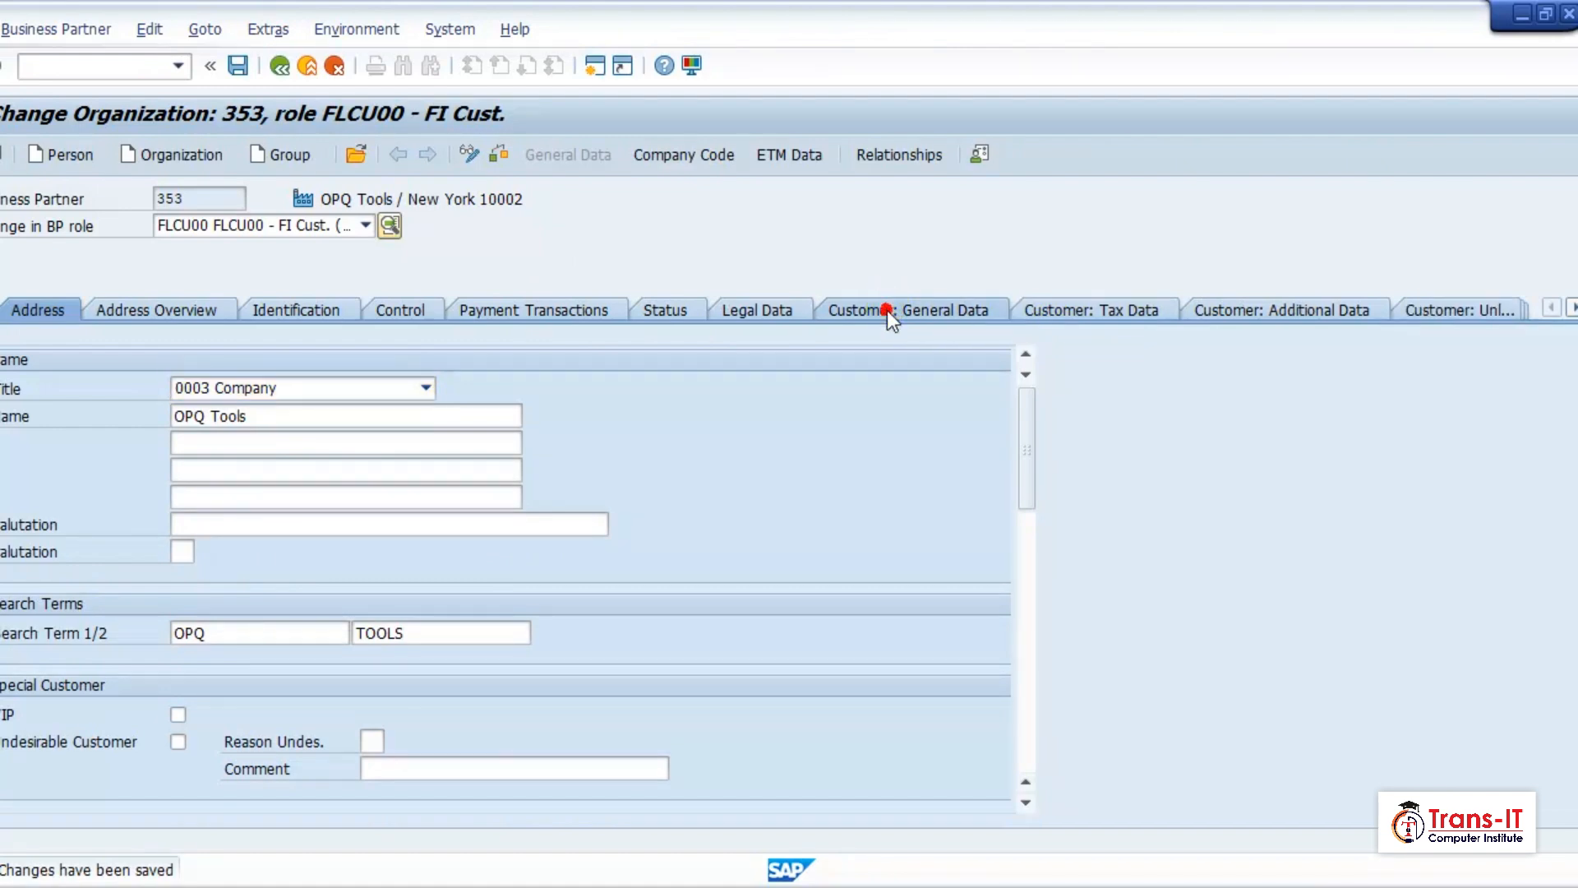
pyautogui.click(268, 559)
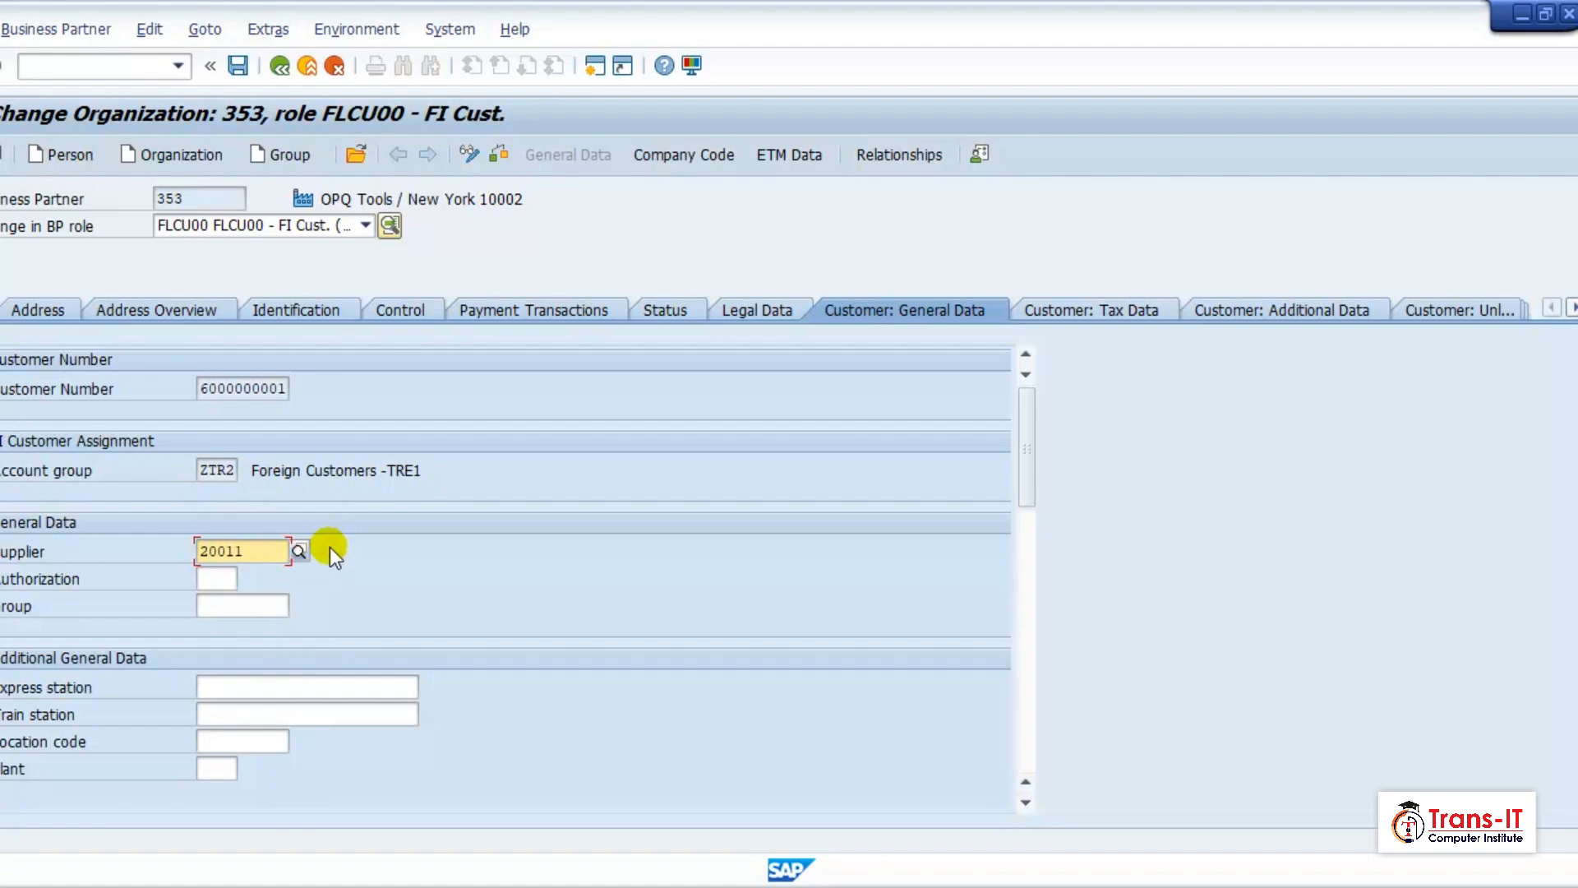
pyautogui.click(298, 549)
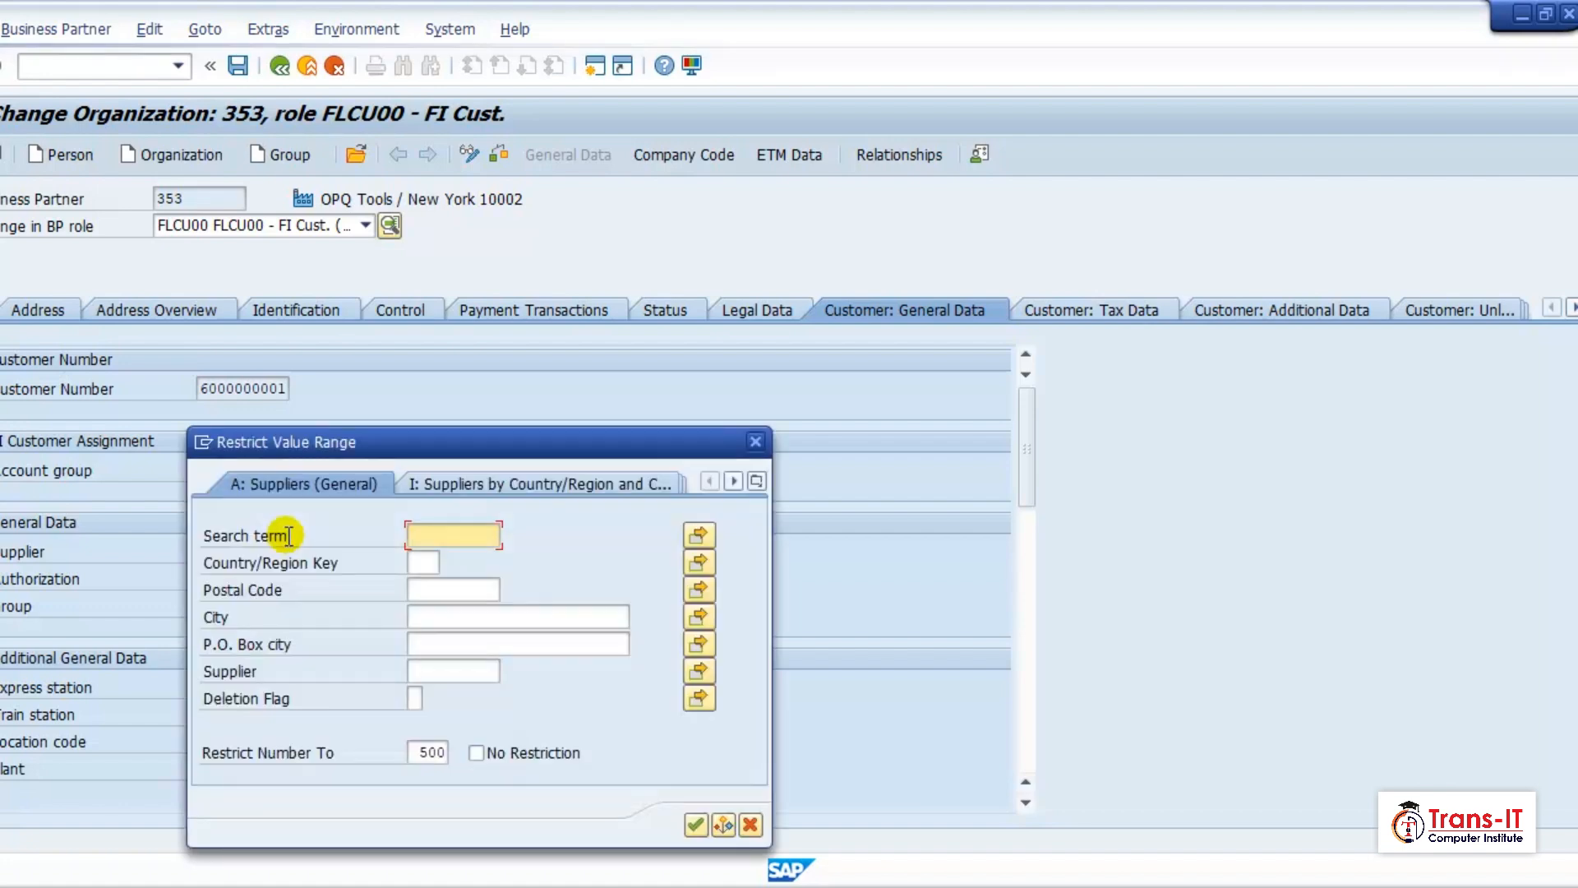
# Try to find the supplier by real estate contract in company code TRE1.
pyautogui.click(757, 481)
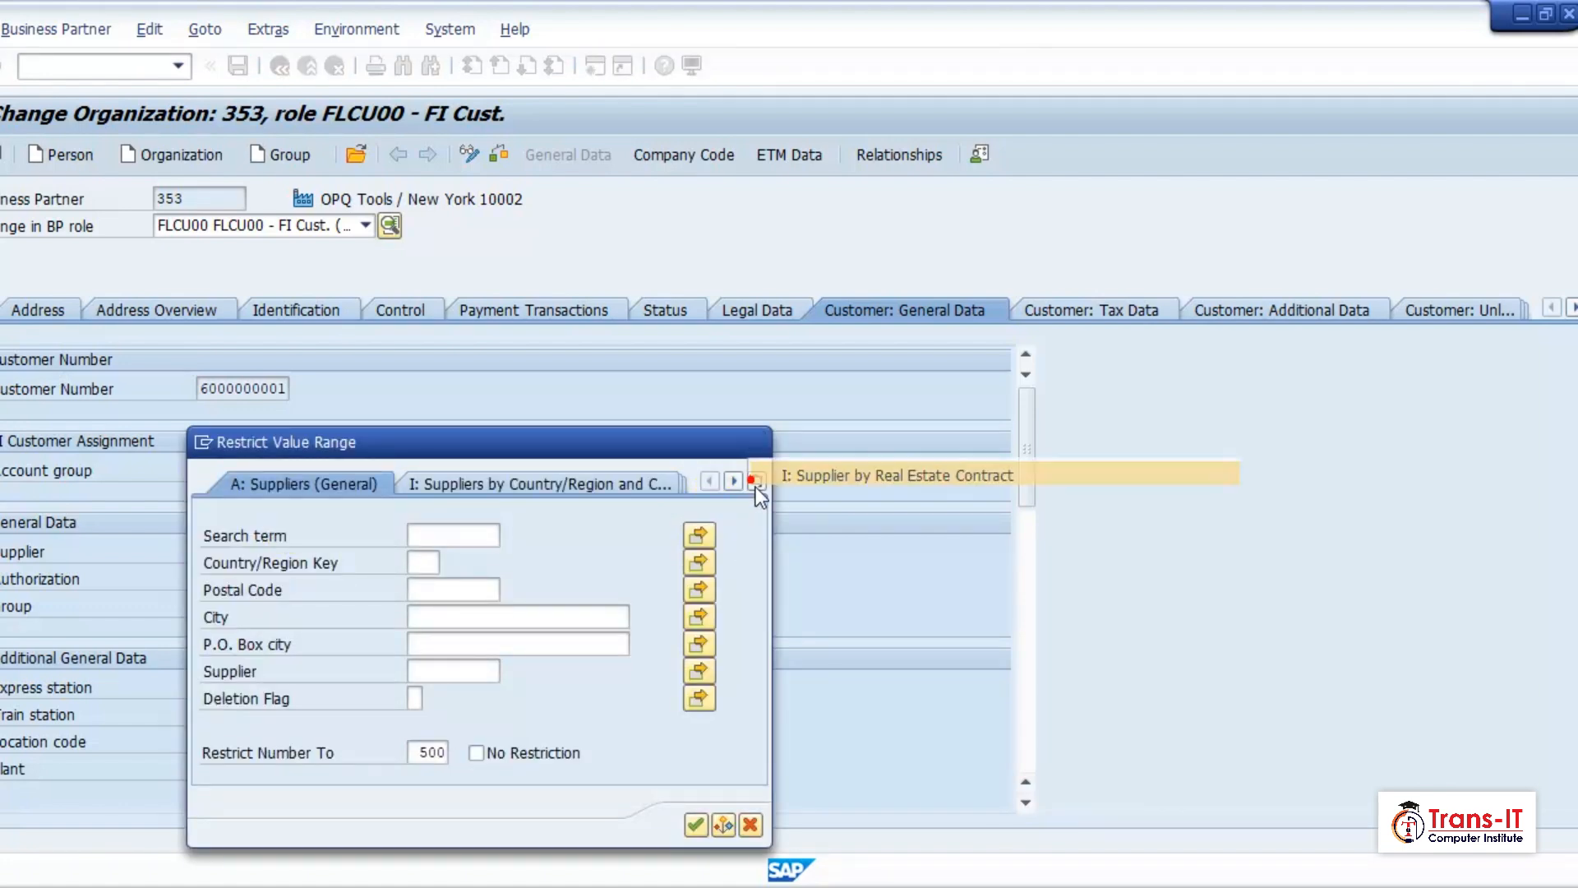
pyautogui.click(814, 471)
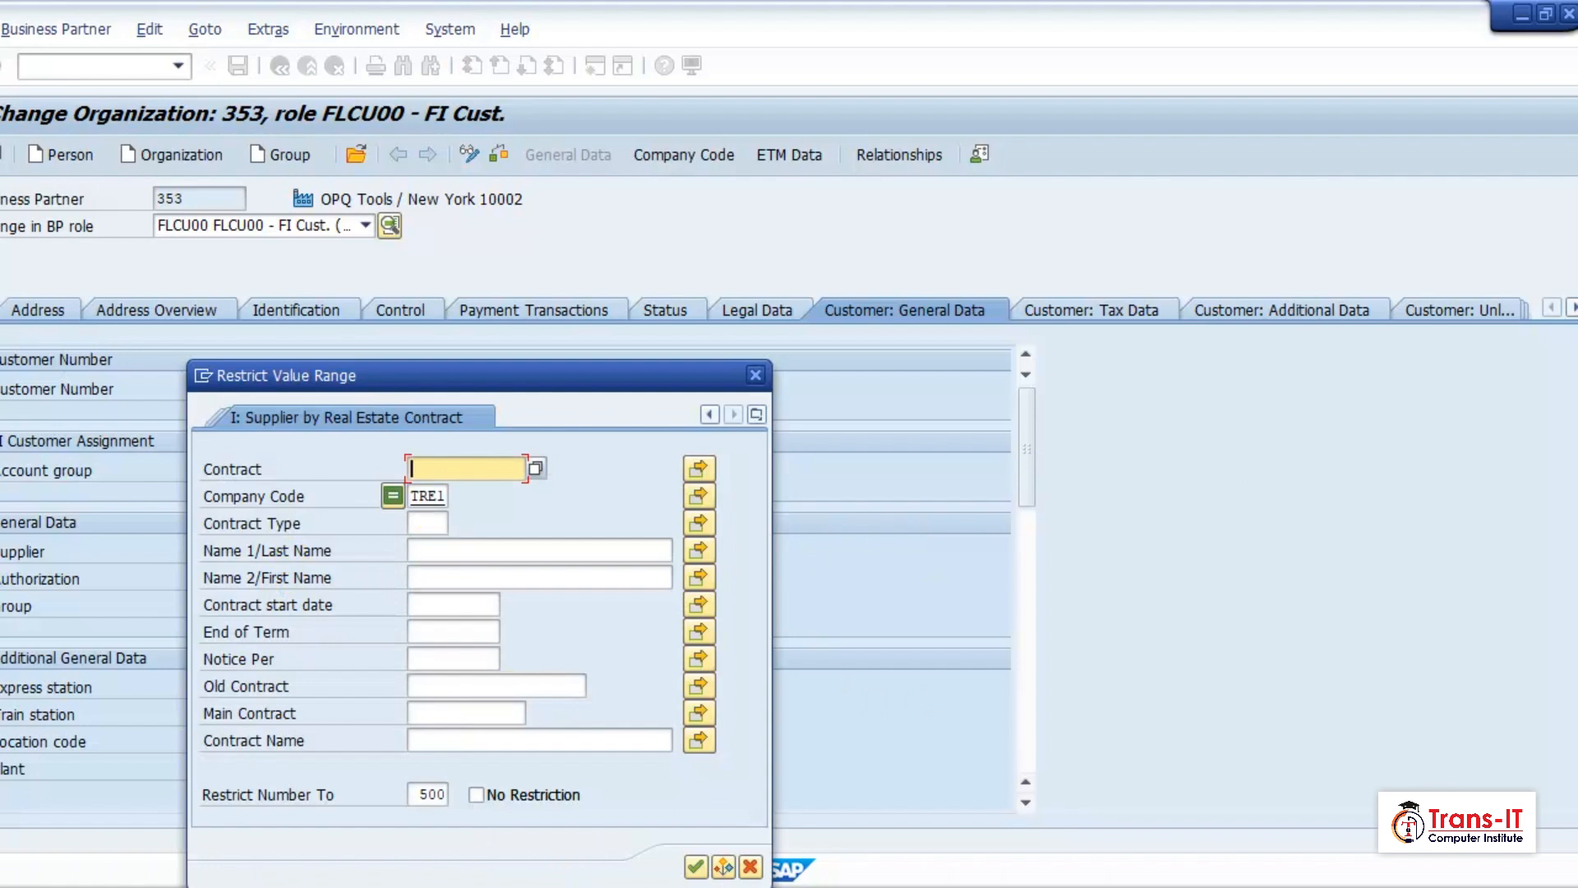
pyautogui.click(695, 866)
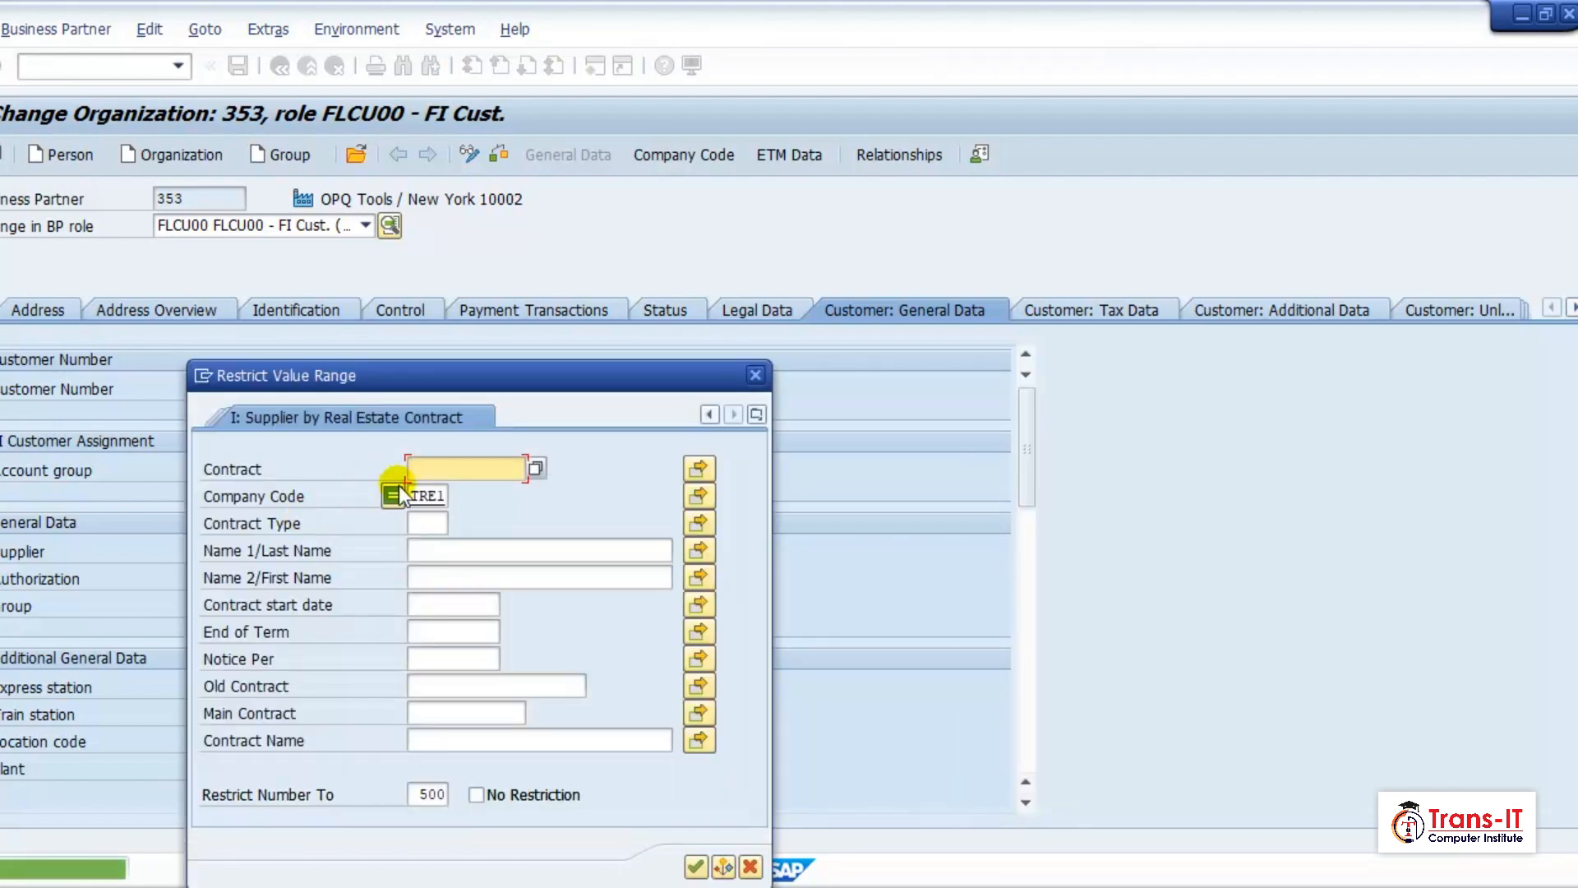
pyautogui.moveTo(485, 376); pyautogui.dragTo(847, 296)
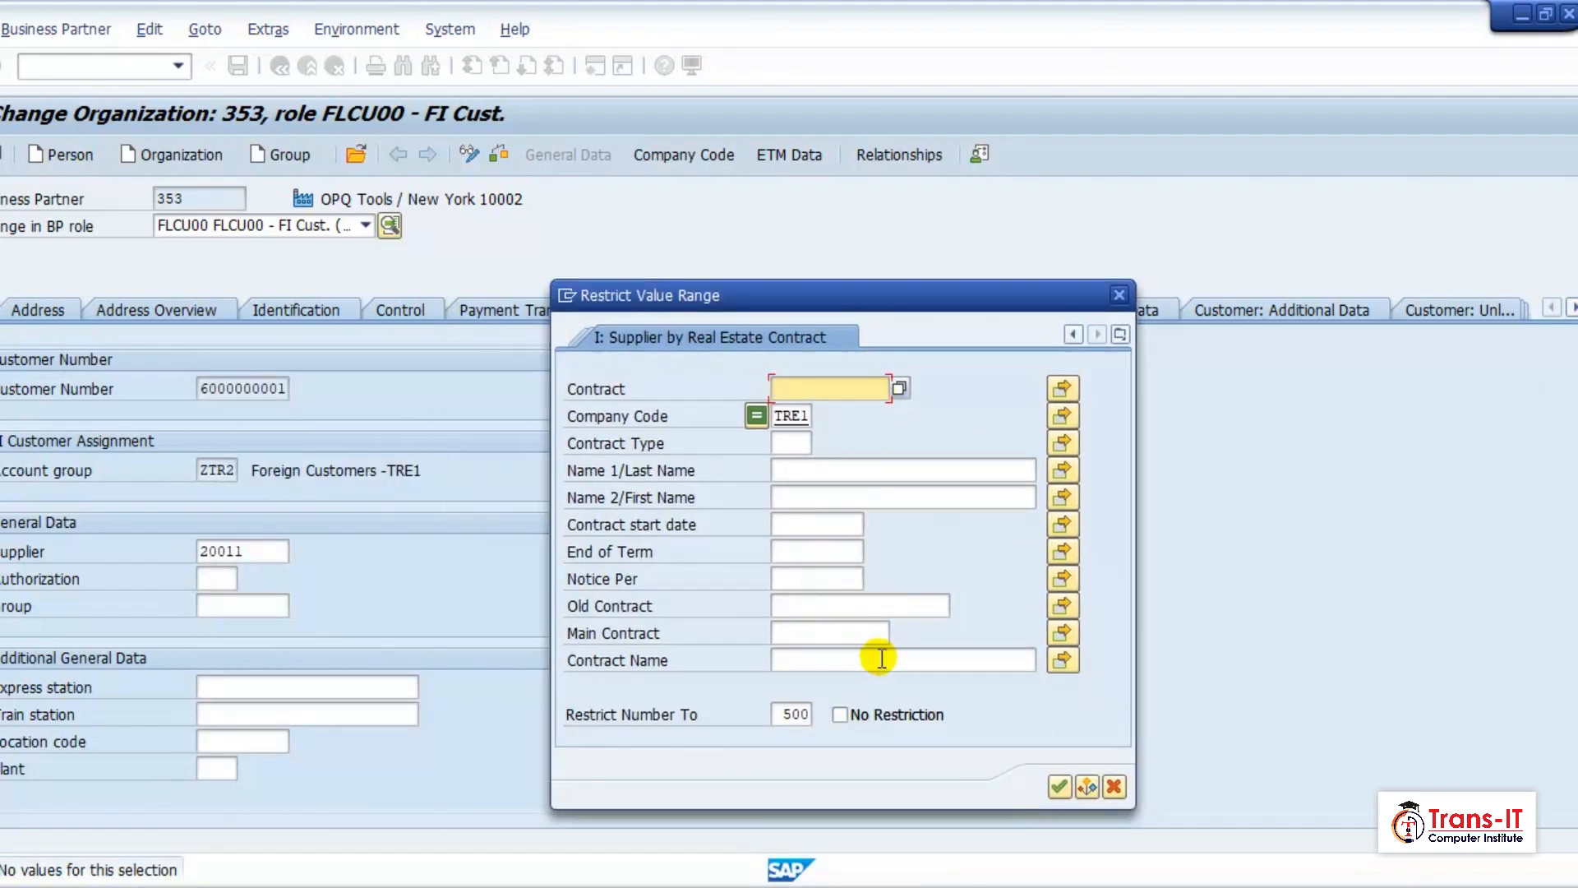
# Search suppliers by company code TRE1, assign the ENERGY supplier from Edinburgh to OPQ Tools, and save the customer.
pyautogui.click(1120, 335)
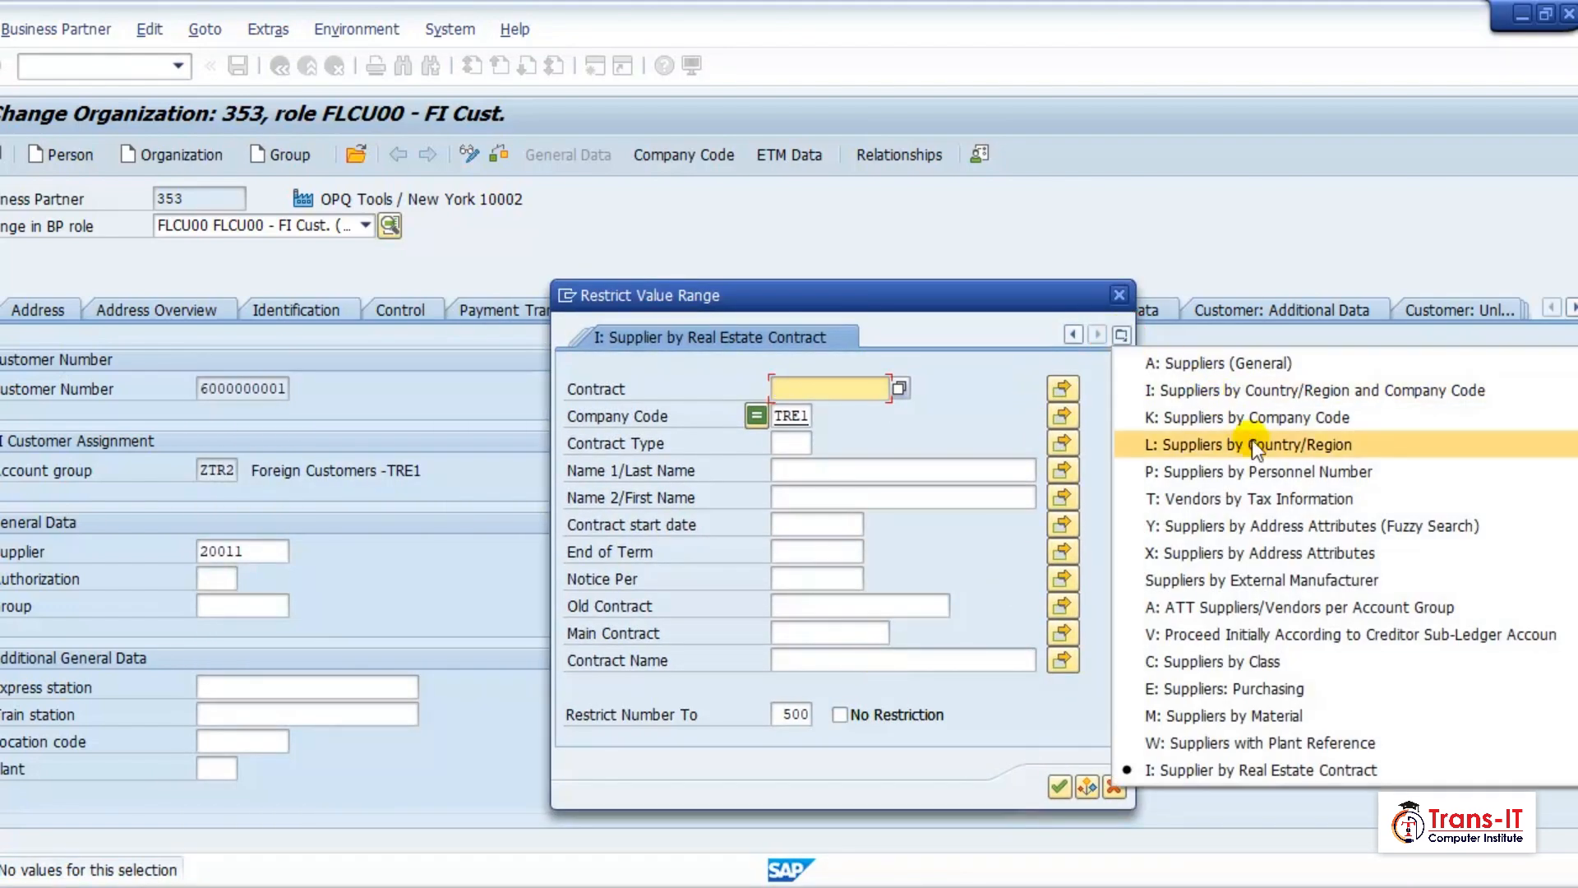
pyautogui.click(1271, 417)
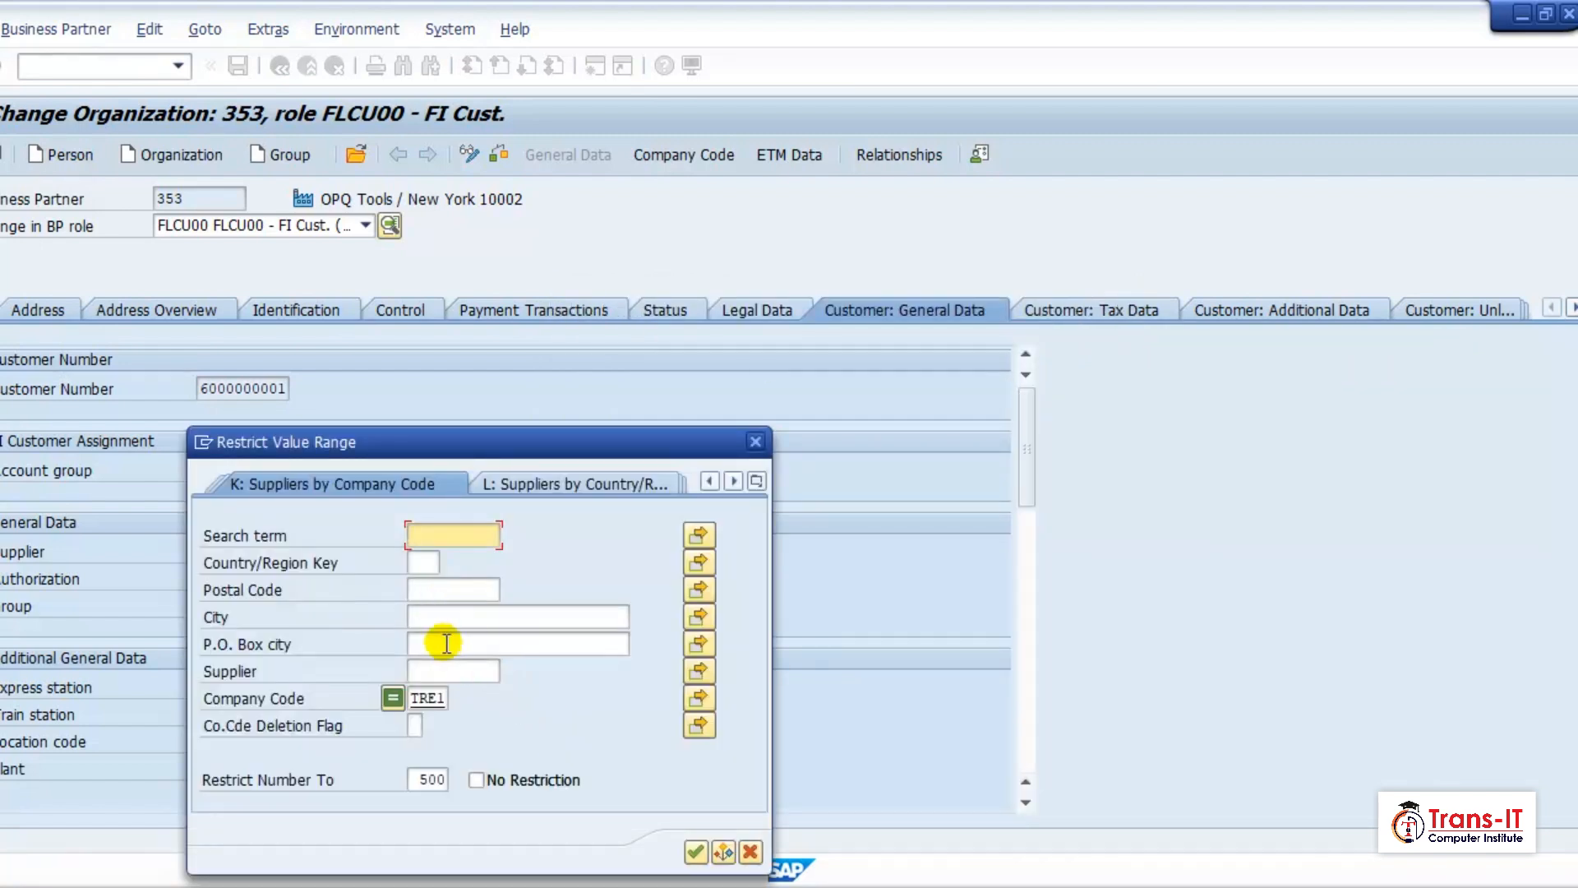
pyautogui.click(696, 852)
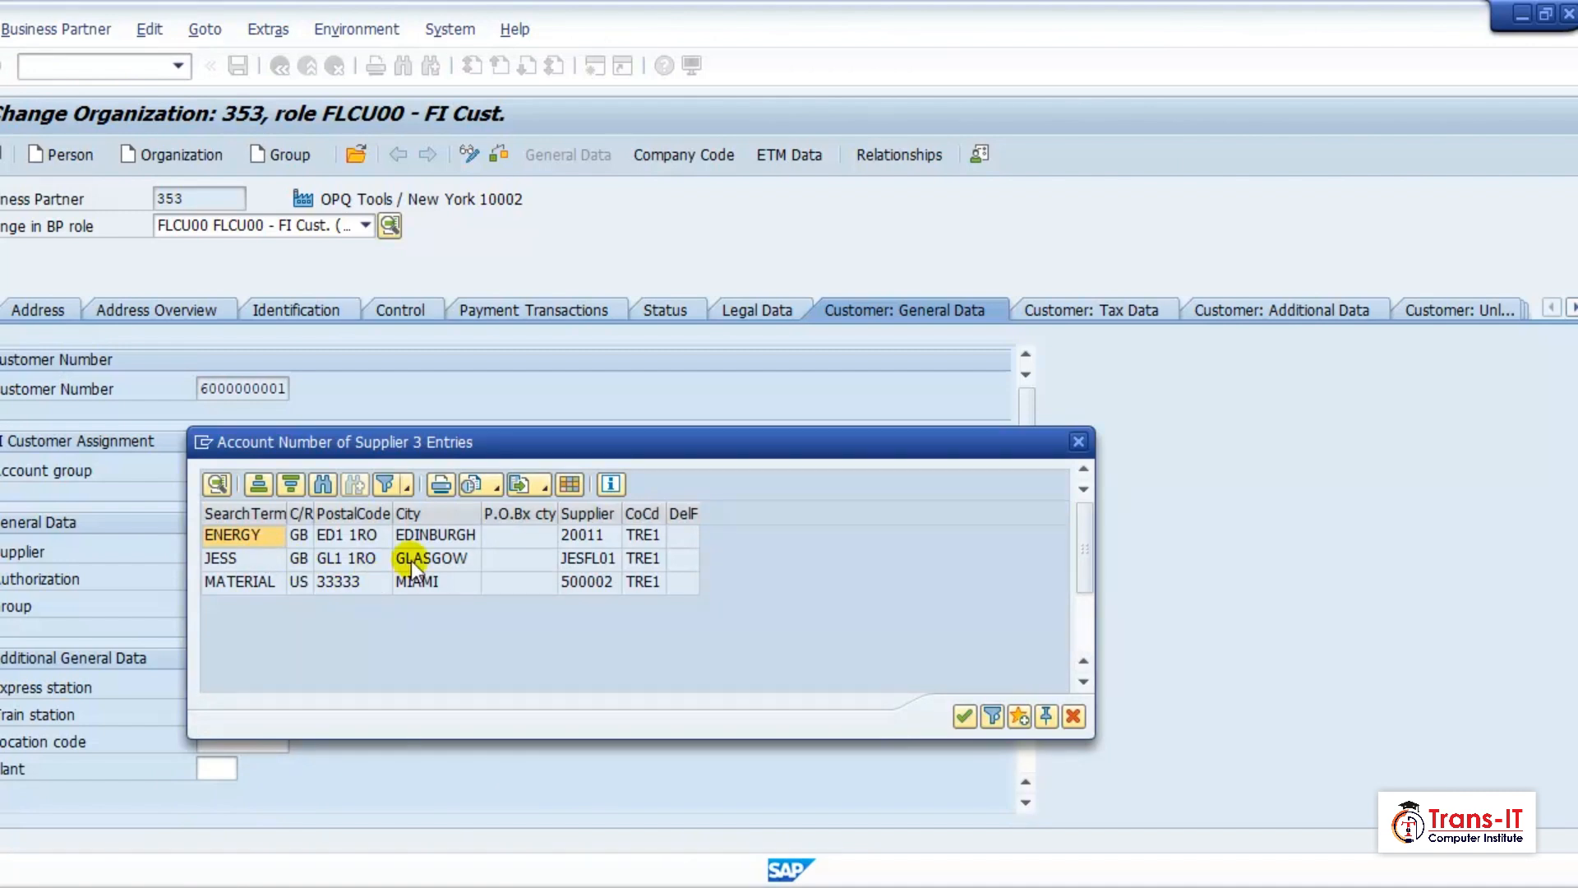
pyautogui.moveTo(559, 437); pyautogui.dragTo(987, 409)
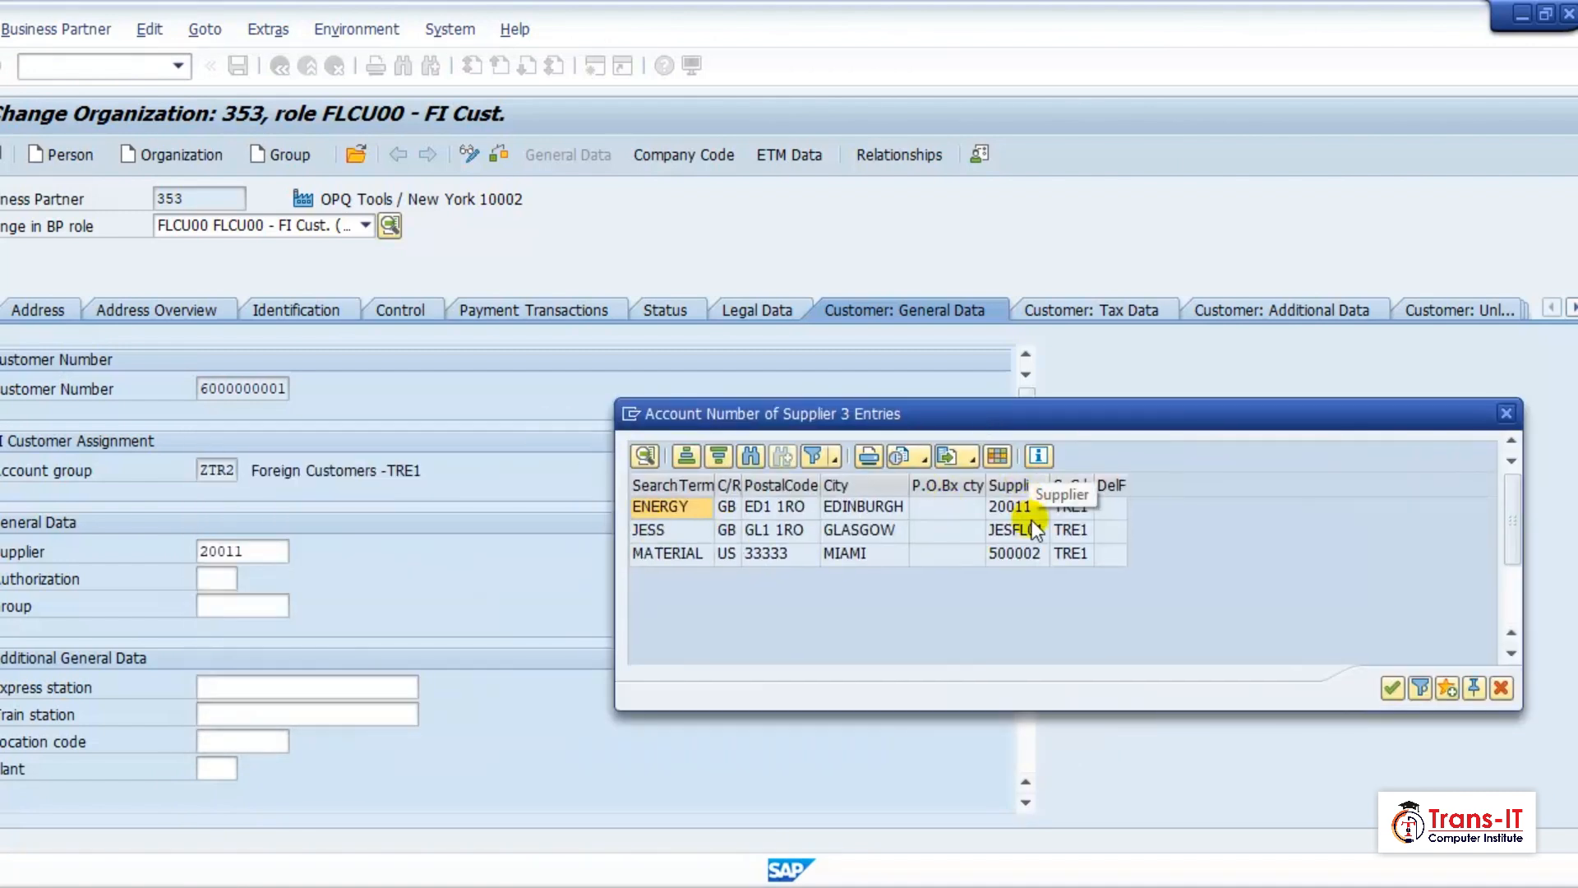
pyautogui.doubleClick(1009, 512)
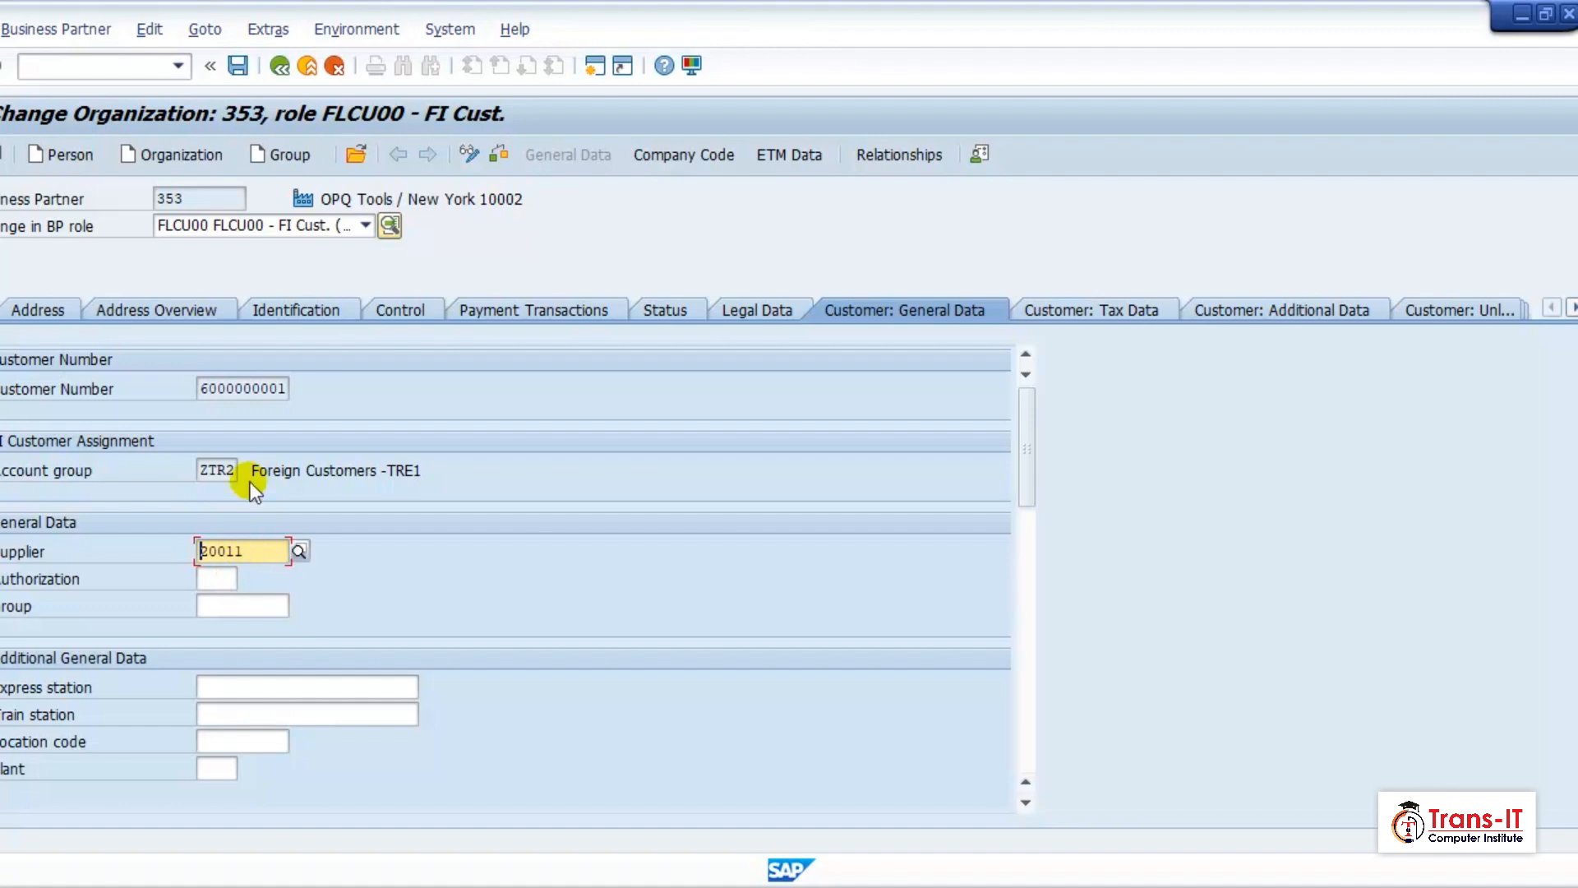
pyautogui.click(238, 67)
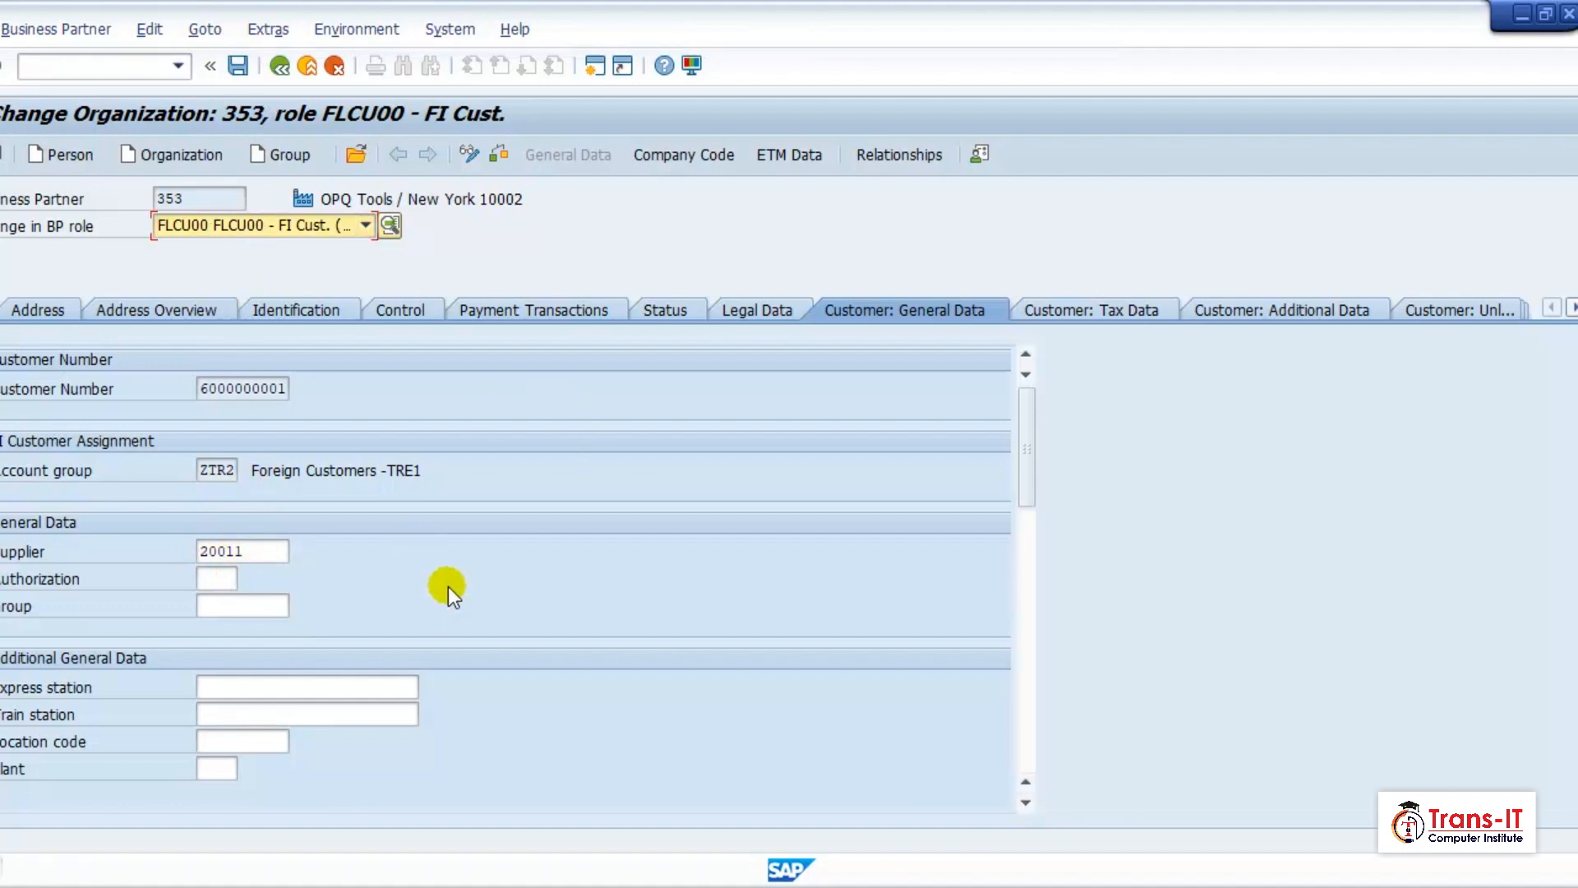